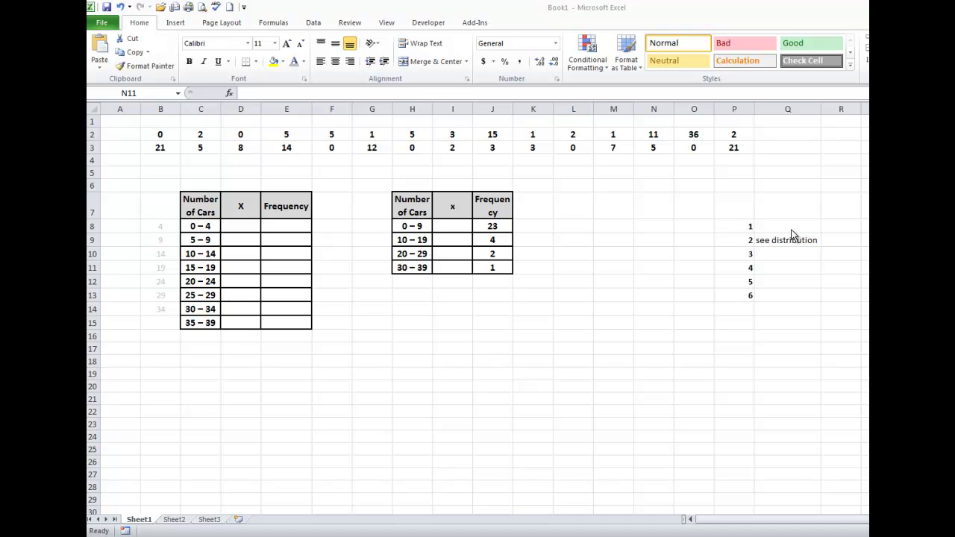
Enter the column labels mean, median and mode in cells Q7, R7 and S7.
{"action": "left_click", "coordinate": [772, 206]}
{"action": "type", "text": "mean"}
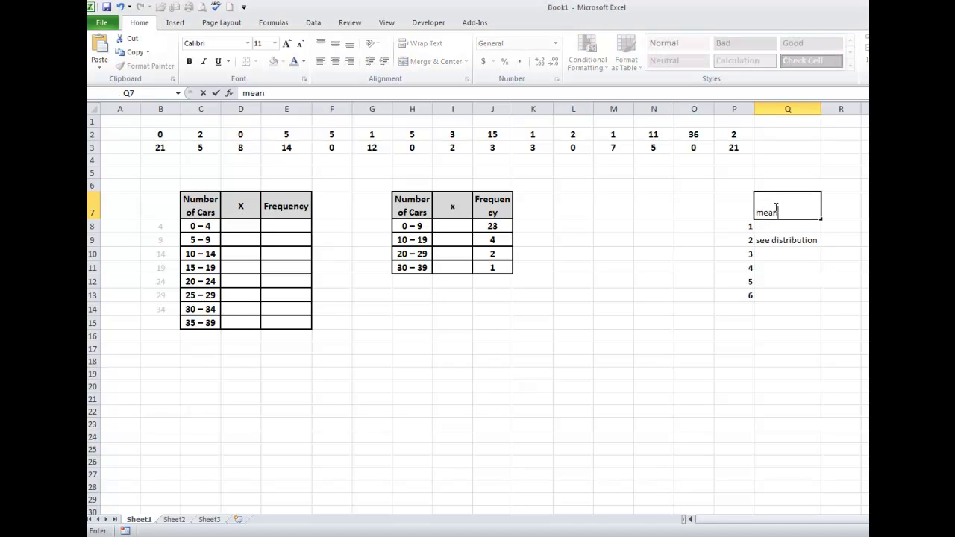
{"action": "key", "text": "Tab"}
{"action": "type", "text": "median"}
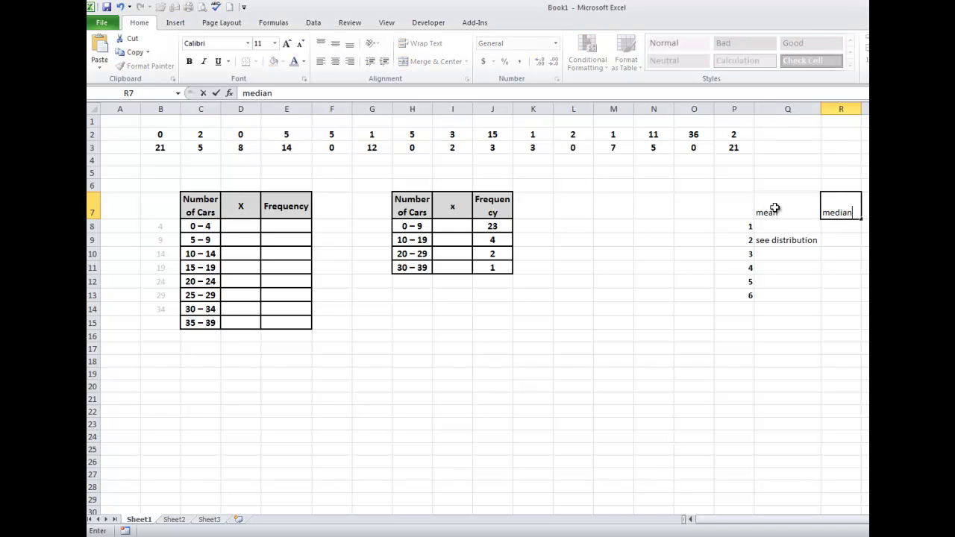
{"action": "key", "text": "Tab"}
{"action": "type", "text": "mode"}
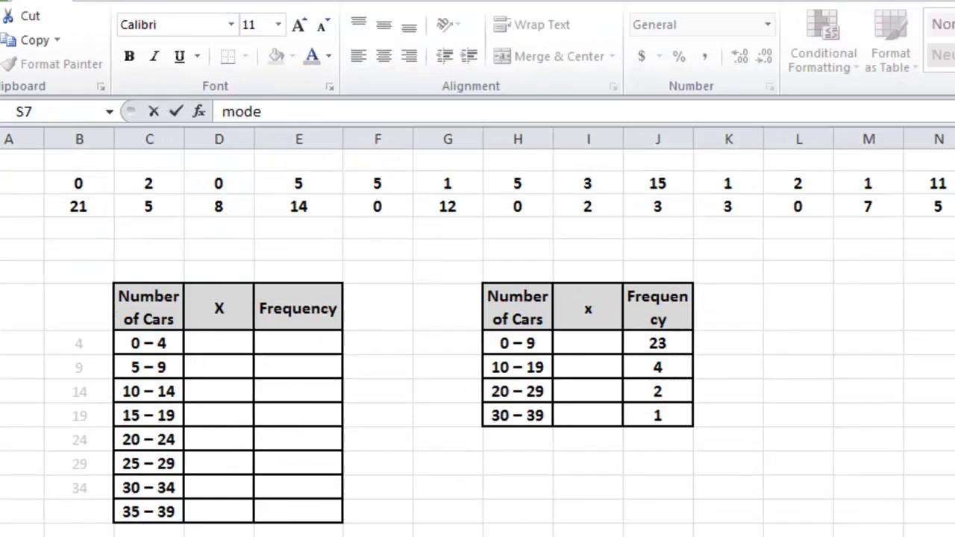
{"action": "key", "text": "Return"}
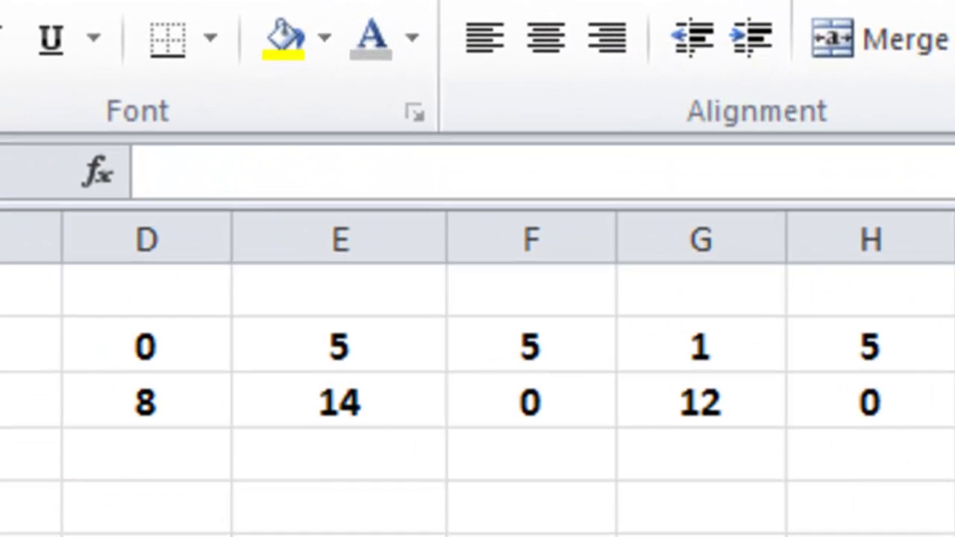
Calculate the mean of the data in B2:P3 in cell Q8 with the AVERAGE function.
{"action": "type", "text": "=average("}
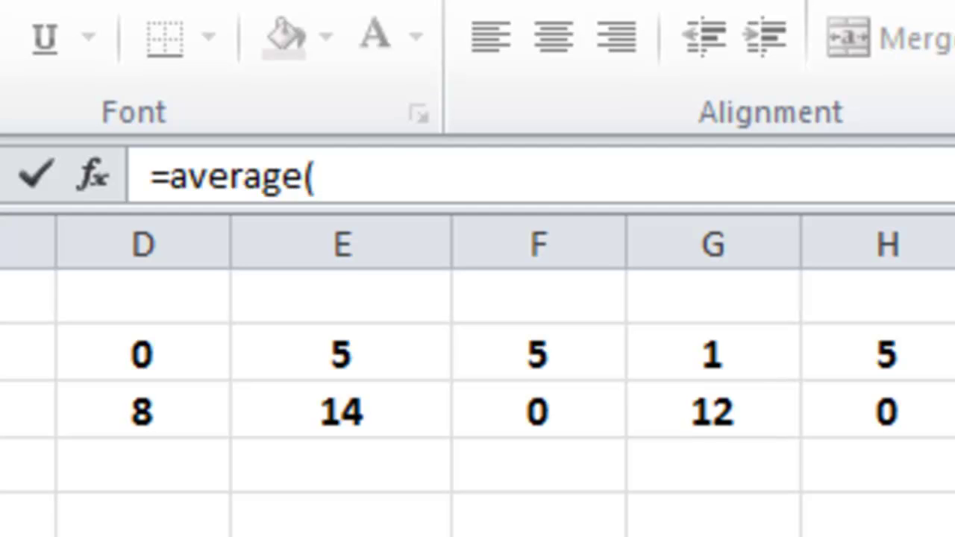
{"action": "left_click_drag", "start_coordinate": [954, 411], "coordinate": [0, 352]}
{"action": "type", "text": ")"}
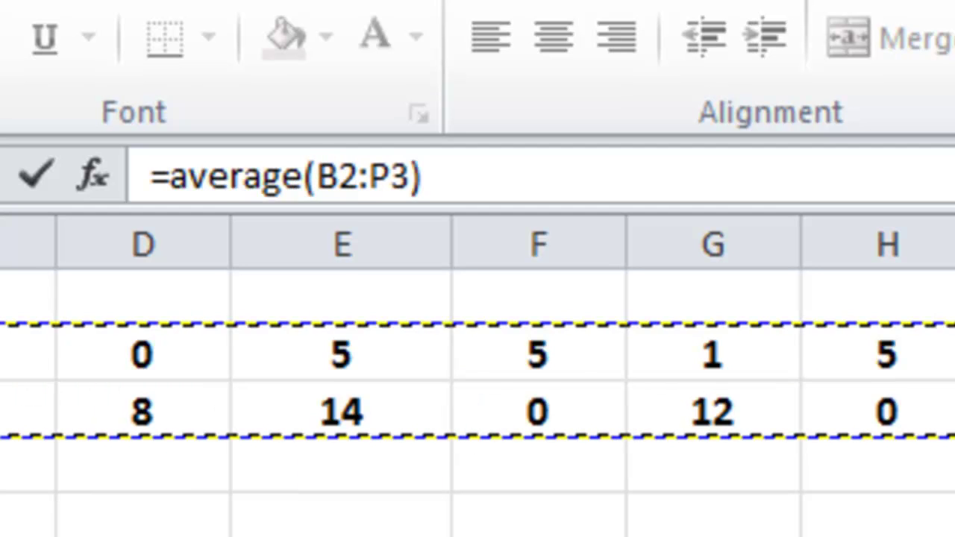
{"action": "key", "text": "Return"}
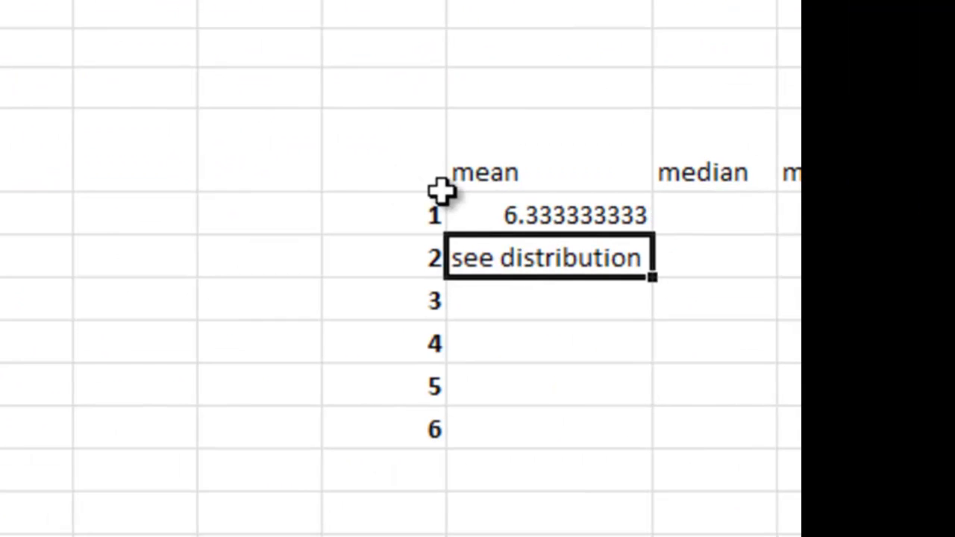
Calculate the median of the data in B2:P3 in cell R8 with the MEDIAN function.
{"action": "left_click", "coordinate": [516, 213]}
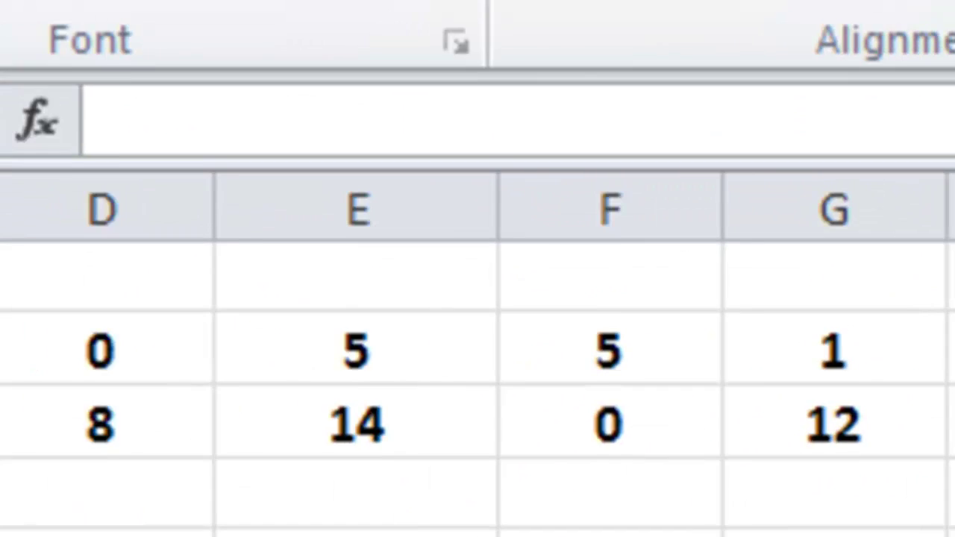
{"action": "type", "text": "=median("}
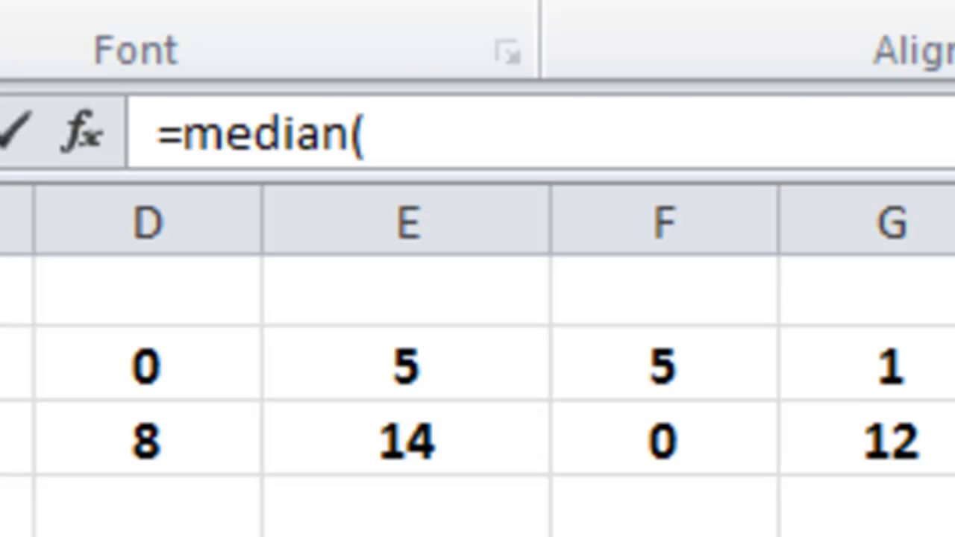
{"action": "left_click_drag", "start_coordinate": [954, 440], "coordinate": [0, 365]}
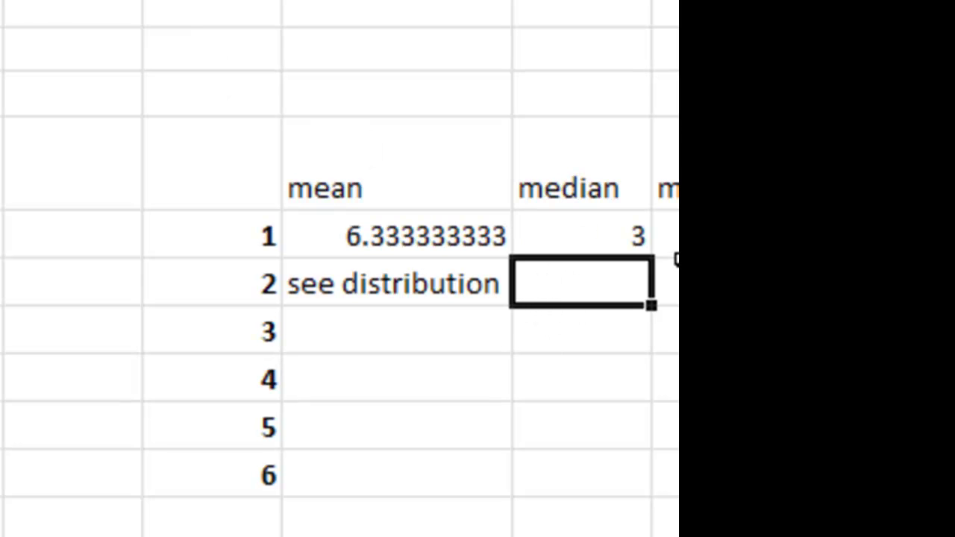
Calculate the mode of the data in cell S8 with a MODE function.
{"action": "left_click", "coordinate": [671, 237]}
{"action": "type", "text": "=mode."}
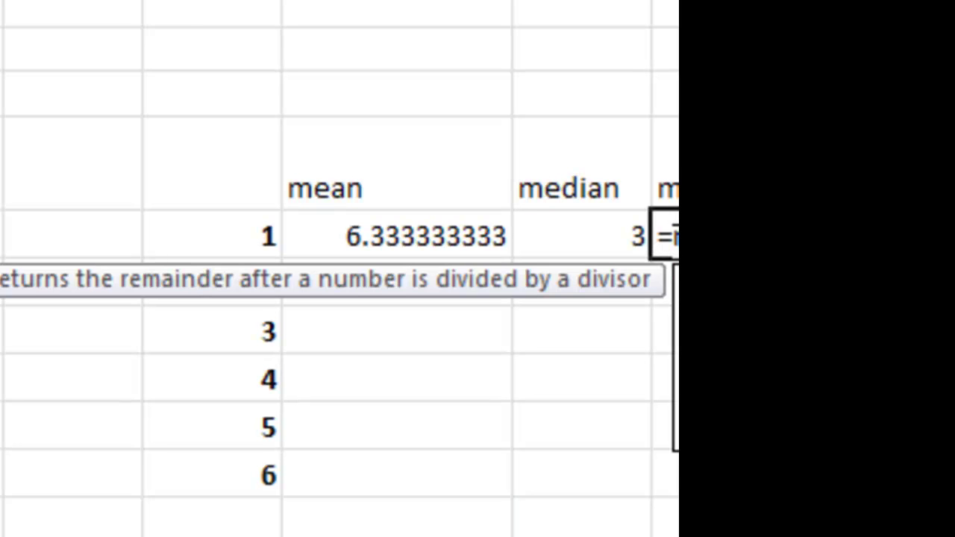
{"action": "key", "text": "Tab"}
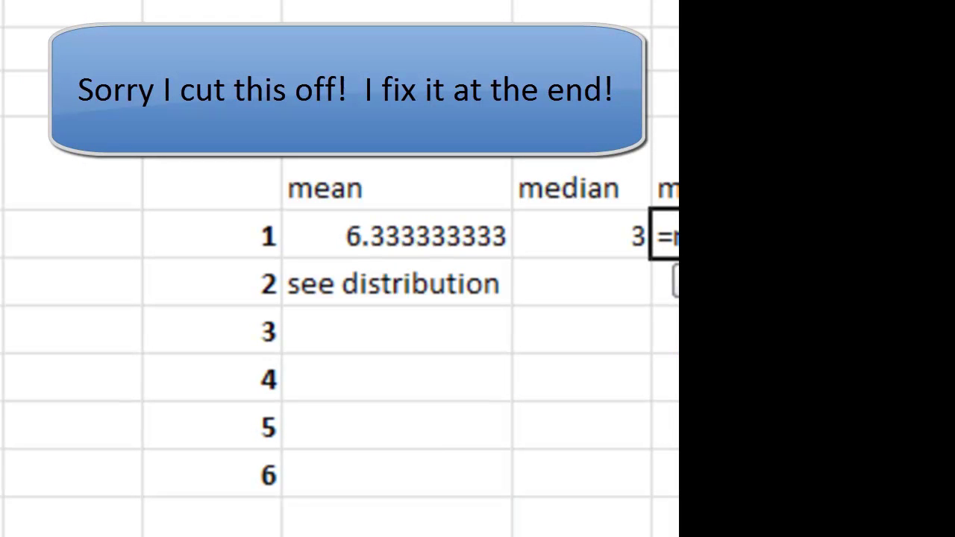
{"action": "key", "text": "Return"}
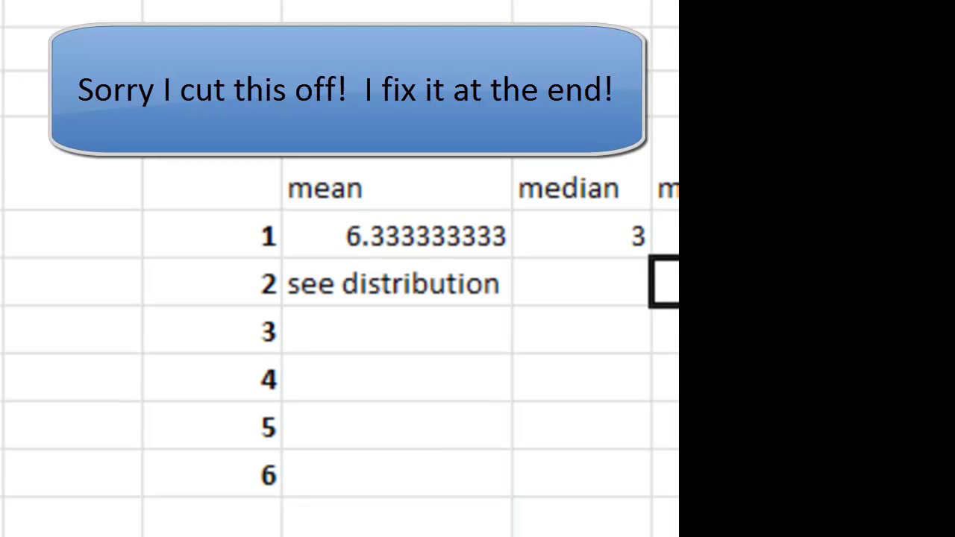
Center and bold the statistic labels and results in Q7:S8, and bold cells Q9:Q13 below them.
{"action": "left_click_drag", "start_coordinate": [336, 180], "coordinate": [676, 235]}
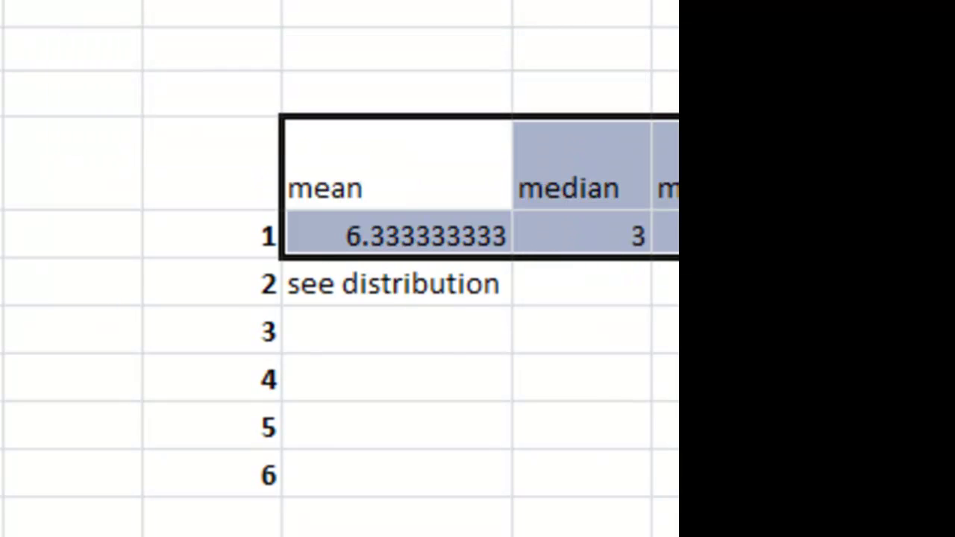
{"action": "key", "text": "alt+h"}
{"action": "key", "text": "a"}
{"action": "key", "text": "c"}
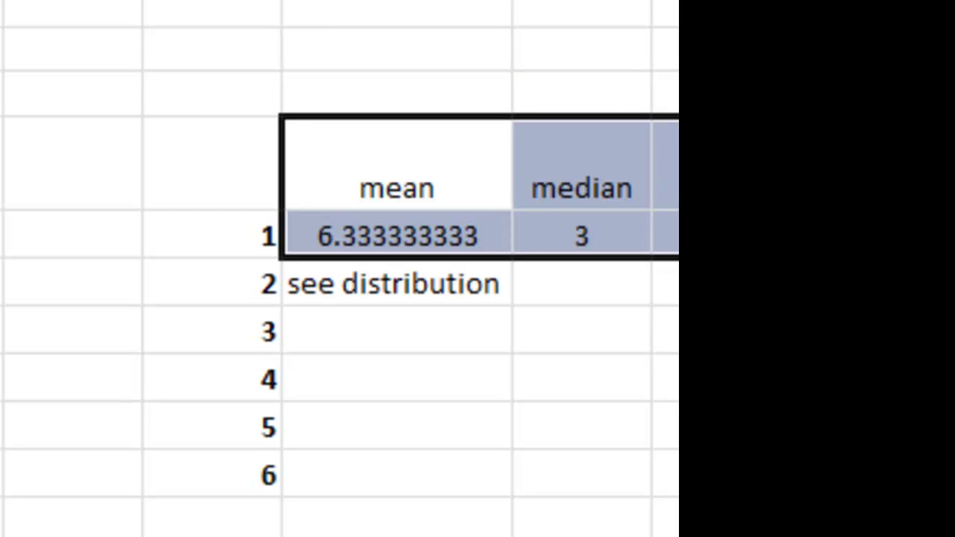
{"action": "key", "text": "ctrl+b"}
{"action": "left_click", "coordinate": [664, 375]}
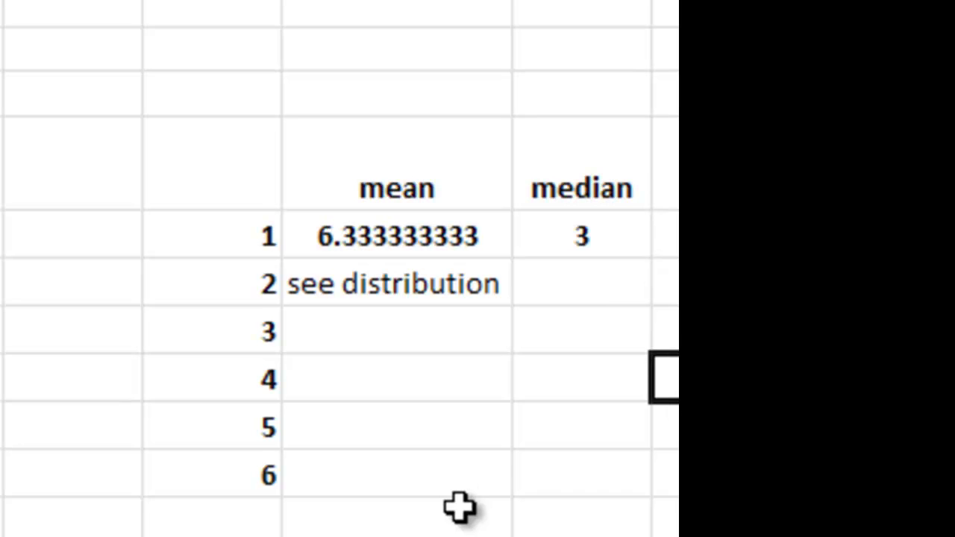
{"action": "left_click_drag", "start_coordinate": [437, 488], "coordinate": [313, 272]}
{"action": "key", "text": "ctrl+b"}
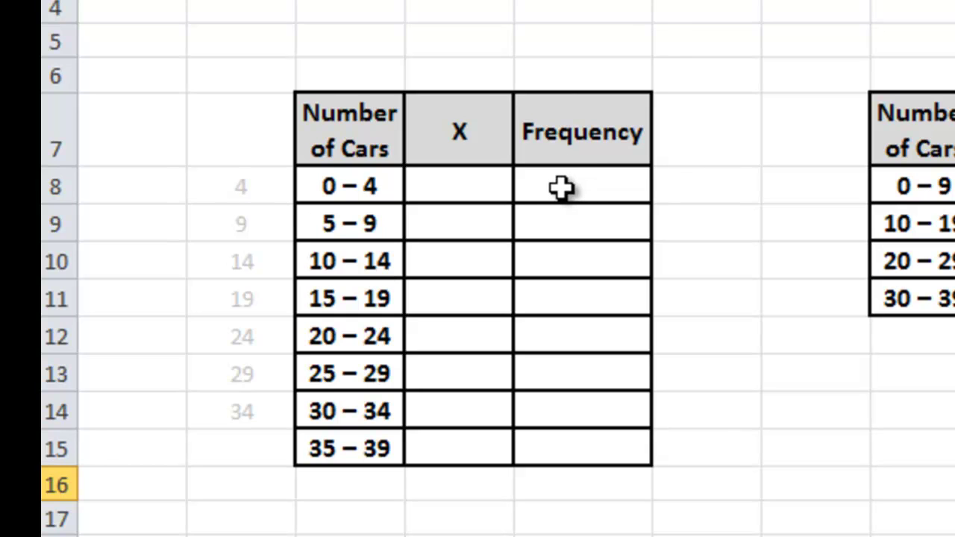
Fill E8:E15 with a FREQUENCY array formula that counts the data in B2:P3 using the class limits in B8:B14.
{"action": "left_click_drag", "start_coordinate": [561, 188], "coordinate": [528, 445]}
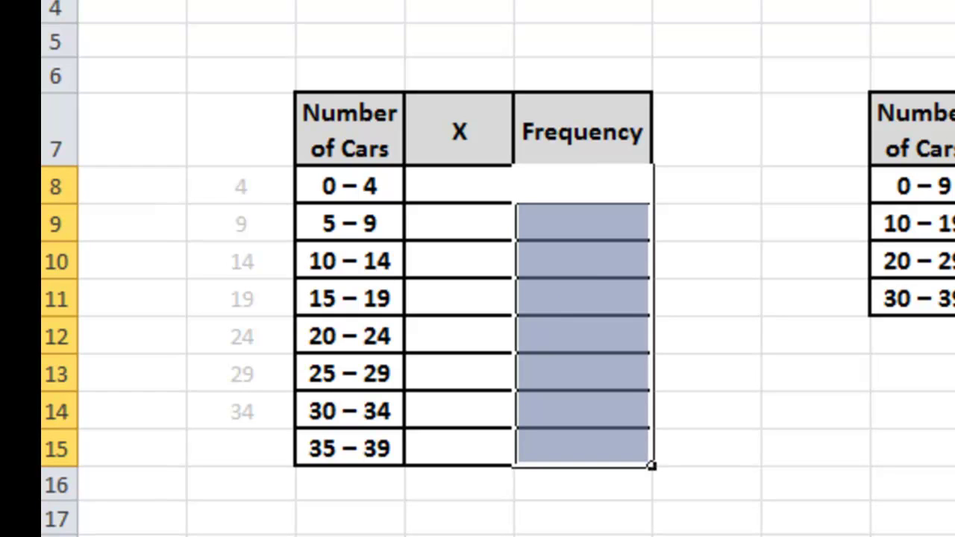
{"action": "type", "text": "=fre"}
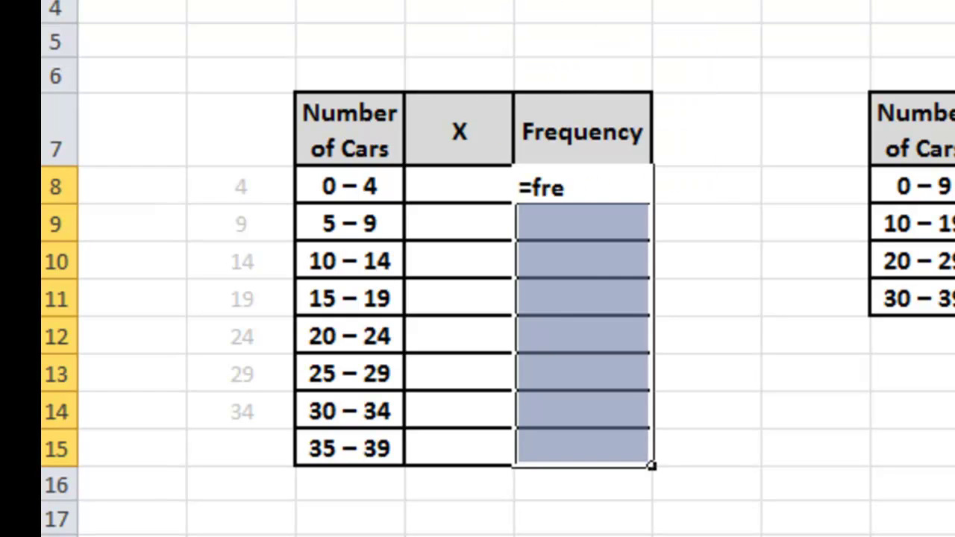
{"action": "type", "text": "quency("}
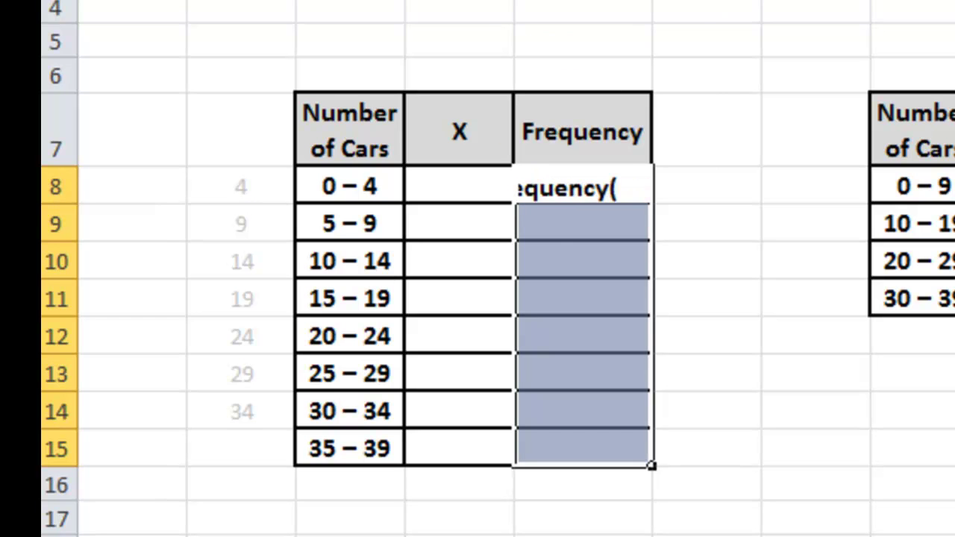
{"action": "left_click_drag", "start_coordinate": [954, 0], "coordinate": [133, 0]}
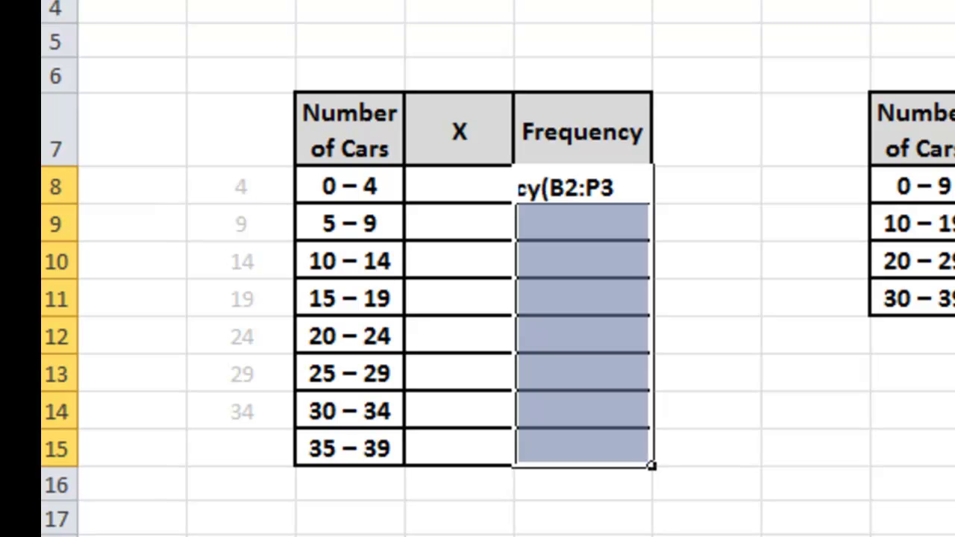
{"action": "type", "text": ","}
{"action": "left_click_drag", "start_coordinate": [234, 179], "coordinate": [220, 401]}
{"action": "type", "text": ")"}
{"action": "key", "text": "ctrl+shift+Return"}
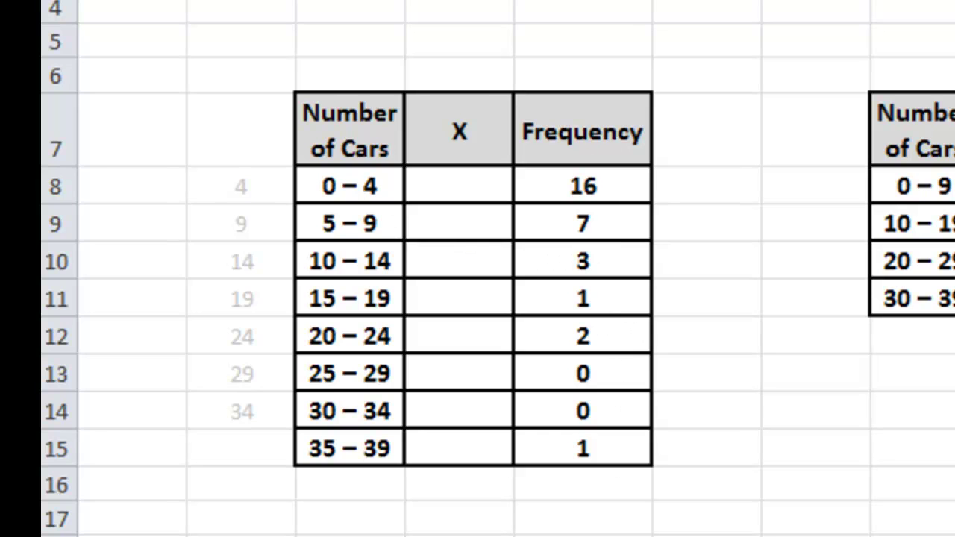
Enter the class midpoints 2, 7 and 12 from D8 in the X column and extend the series down to D15.
{"action": "left_click", "coordinate": [442, 184]}
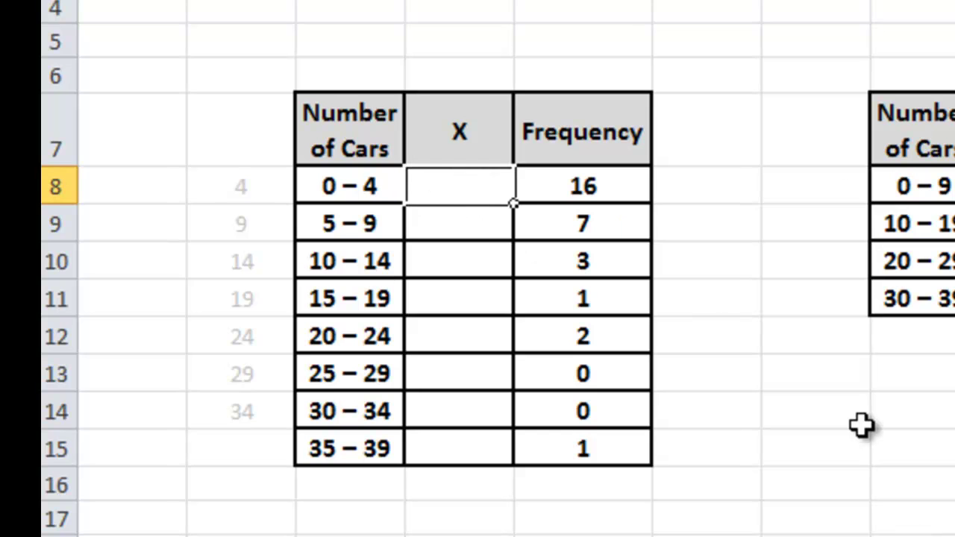
{"action": "type", "text": "2"}
{"action": "key", "text": "Return"}
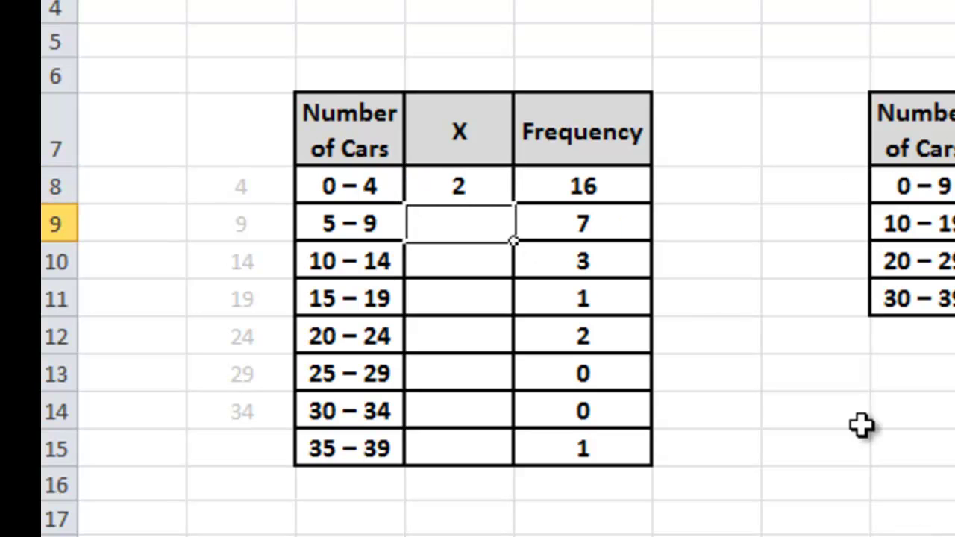
{"action": "type", "text": "7"}
{"action": "key", "text": "Return"}
{"action": "type", "text": "12"}
{"action": "key", "text": "Return"}
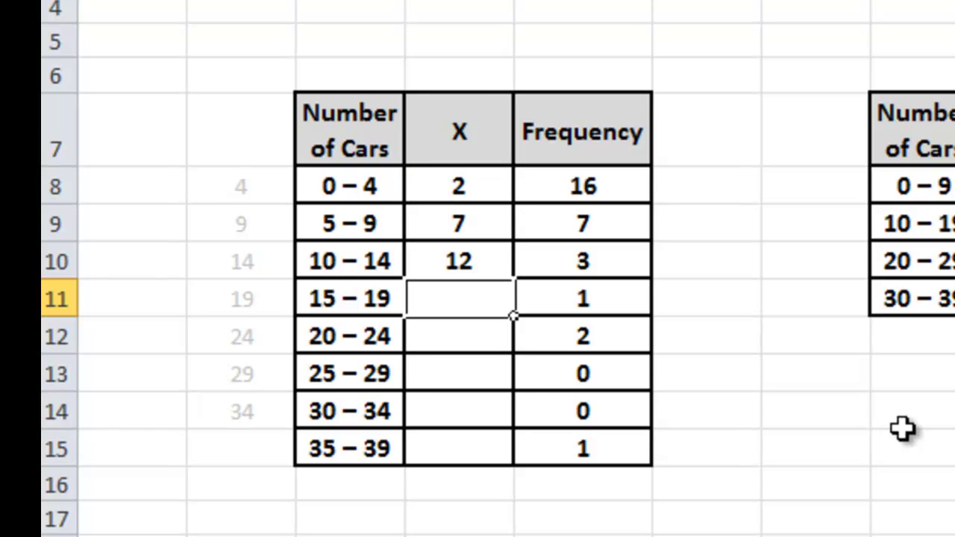
{"action": "left_click_drag", "start_coordinate": [450, 190], "coordinate": [505, 456]}
{"action": "left_click", "coordinate": [505, 514]}
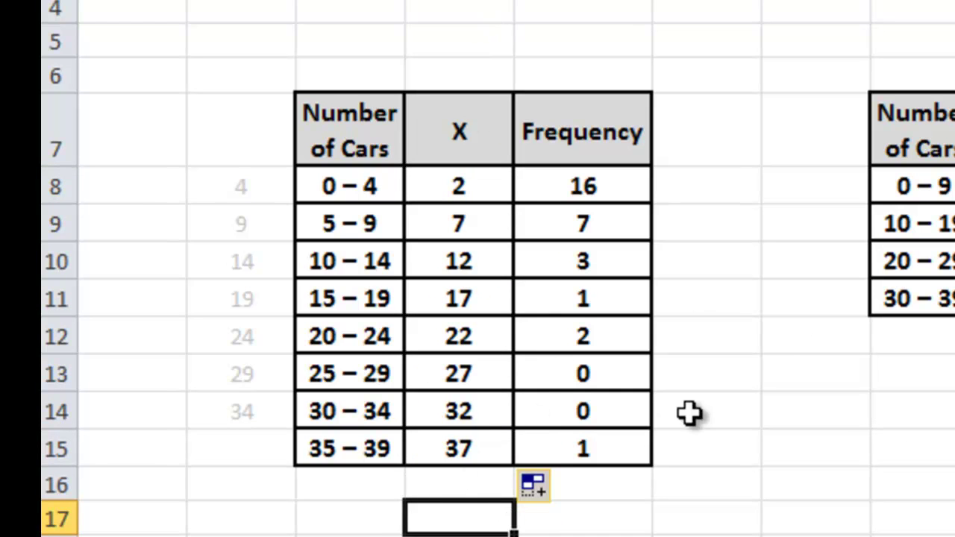
Multiply midpoint by frequency in F8 with =D8*E8 and copy the formula down to F15.
{"action": "left_click", "coordinate": [705, 193]}
{"action": "type", "text": "="}
{"action": "left_click", "coordinate": [448, 188]}
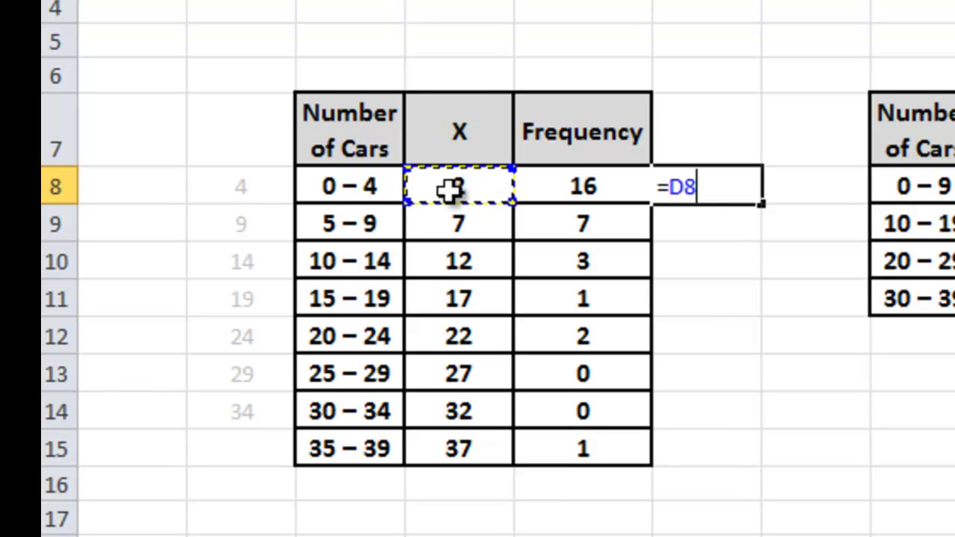
{"action": "type", "text": "*"}
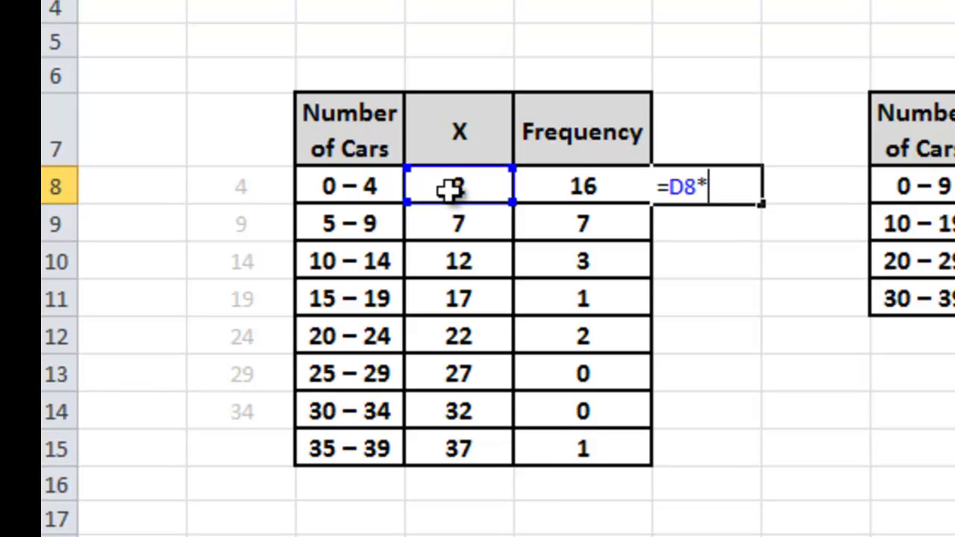
{"action": "left_click", "coordinate": [576, 187]}
{"action": "key", "text": "Return"}
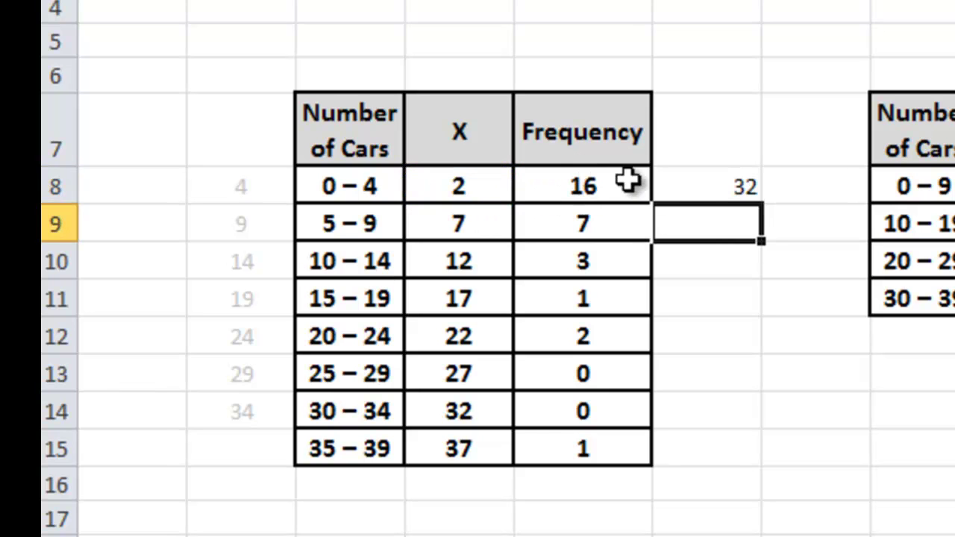
{"action": "left_click", "coordinate": [675, 187]}
{"action": "left_click_drag", "start_coordinate": [765, 210], "coordinate": [726, 461]}
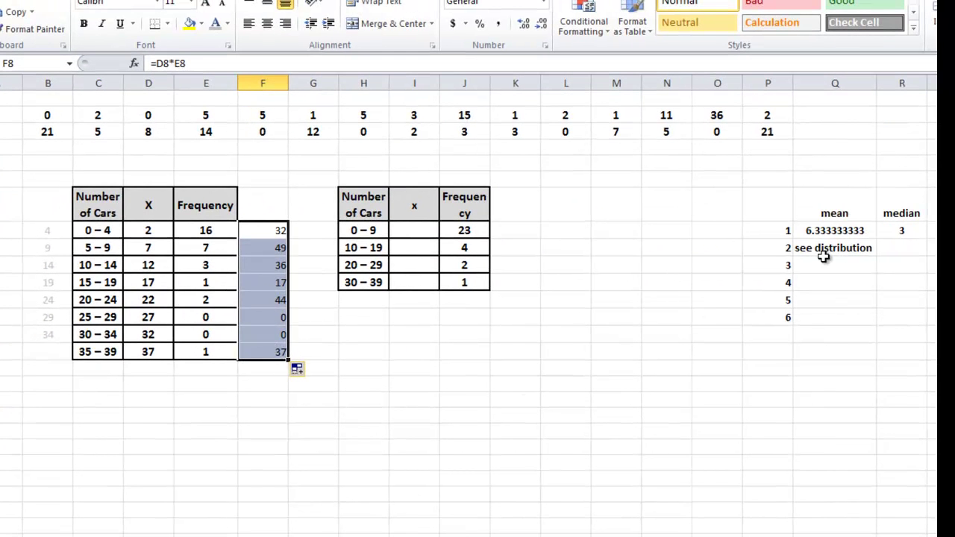
Calculate the grouped mean of the eight-class distribution in Q10 with =sum(F8:F15)/sum(E8:E15).
{"action": "left_click", "coordinate": [817, 261]}
{"action": "key", "text": "ctrl+b"}
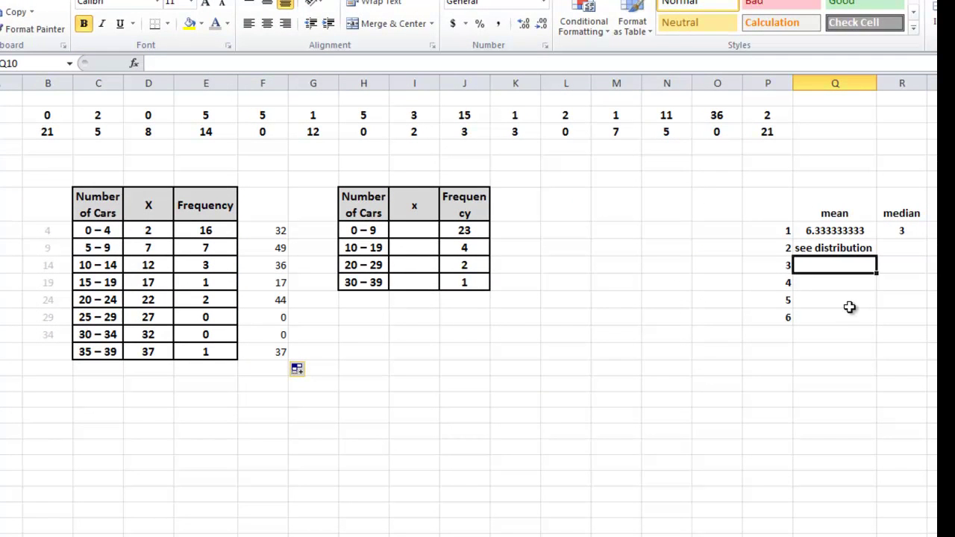
{"action": "type", "text": "=sum("}
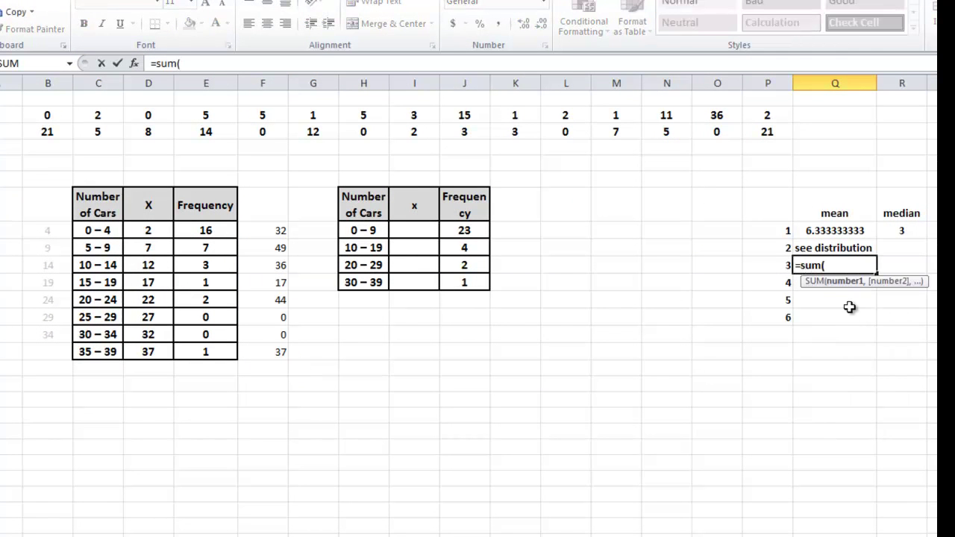
{"action": "left_click_drag", "start_coordinate": [279, 231], "coordinate": [250, 360]}
{"action": "type", "text": ")"}
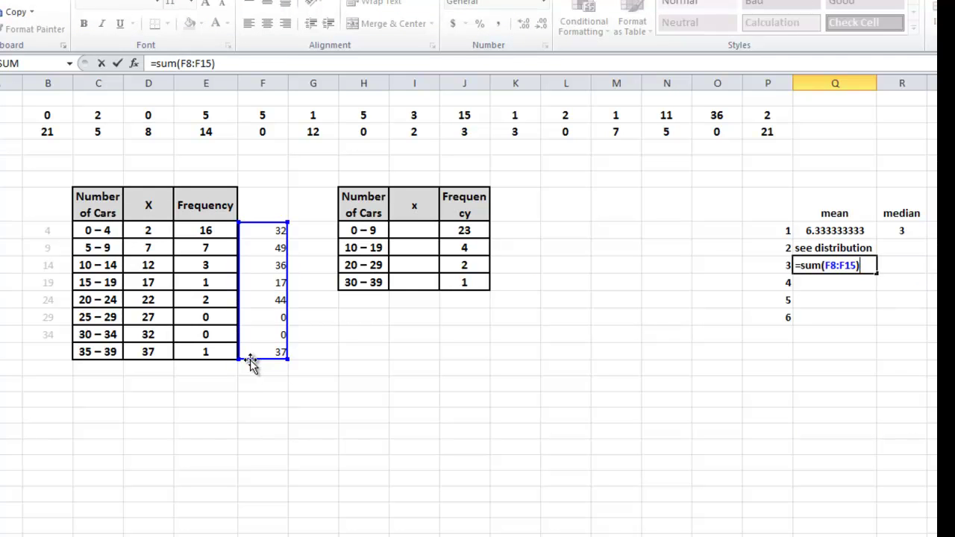
{"action": "type", "text": "/sum("}
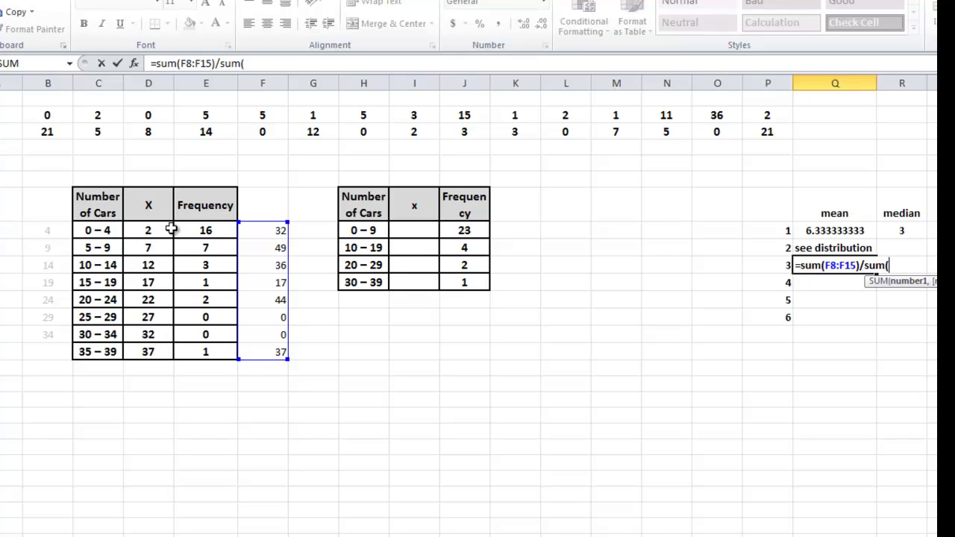
{"action": "left_click_drag", "start_coordinate": [182, 229], "coordinate": [194, 345]}
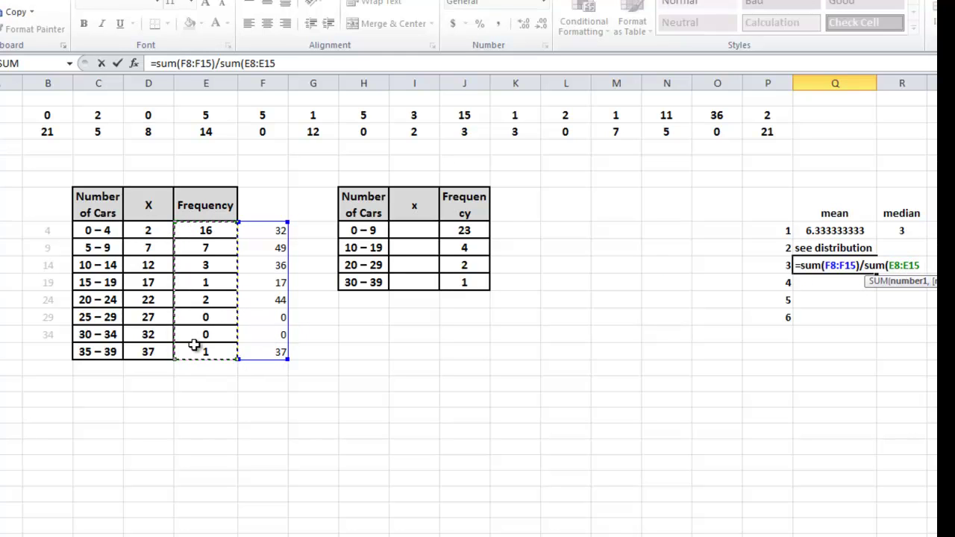
{"action": "type", "text": ")"}
{"action": "key", "text": "Return"}
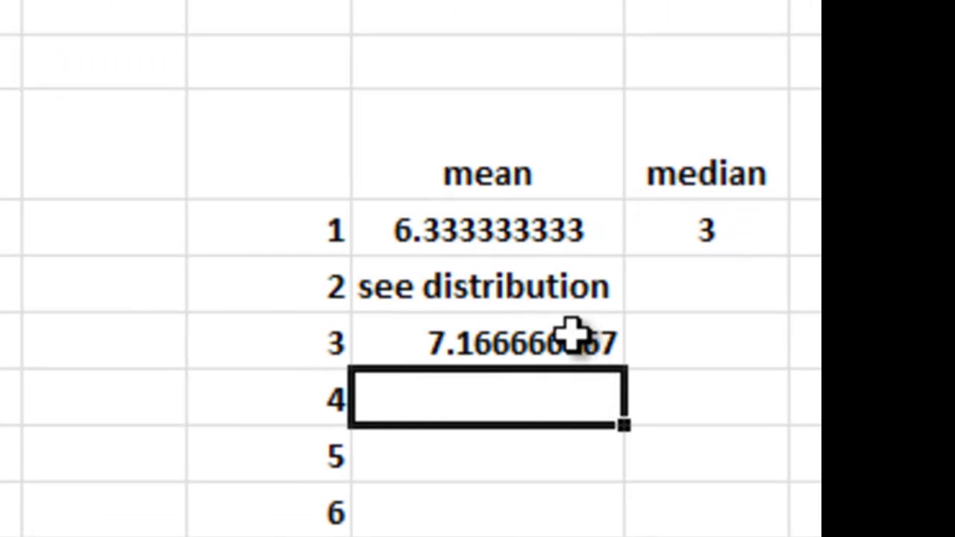
Reduce the grouped mean in Q10 to two decimal places.
{"action": "left_click", "coordinate": [527, 340]}
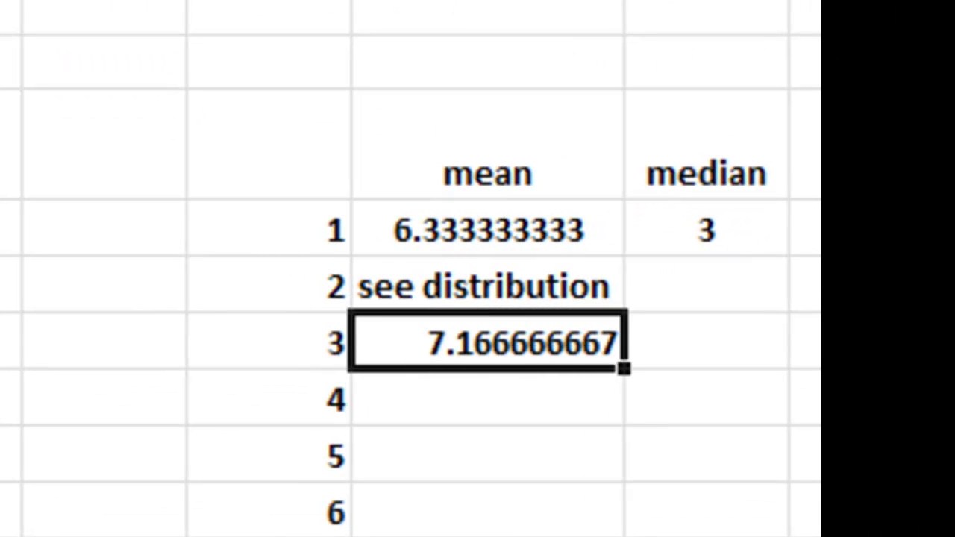
{"action": "key", "text": "alt+h"}
{"action": "key", "text": "0"}
{"action": "key", "text": "alt+h"}
{"action": "key", "text": "9"}
{"action": "key", "text": "alt+h"}
{"action": "key", "text": "9"}
{"action": "key", "text": "alt+h"}
{"action": "key", "text": "9"}
{"action": "key", "text": "alt+h"}
{"action": "key", "text": "9"}
{"action": "key", "text": "alt+h"}
{"action": "key", "text": "9"}
{"action": "key", "text": "alt+h"}
{"action": "key", "text": "9"}
{"action": "key", "text": "alt+h"}
{"action": "key", "text": "9"}
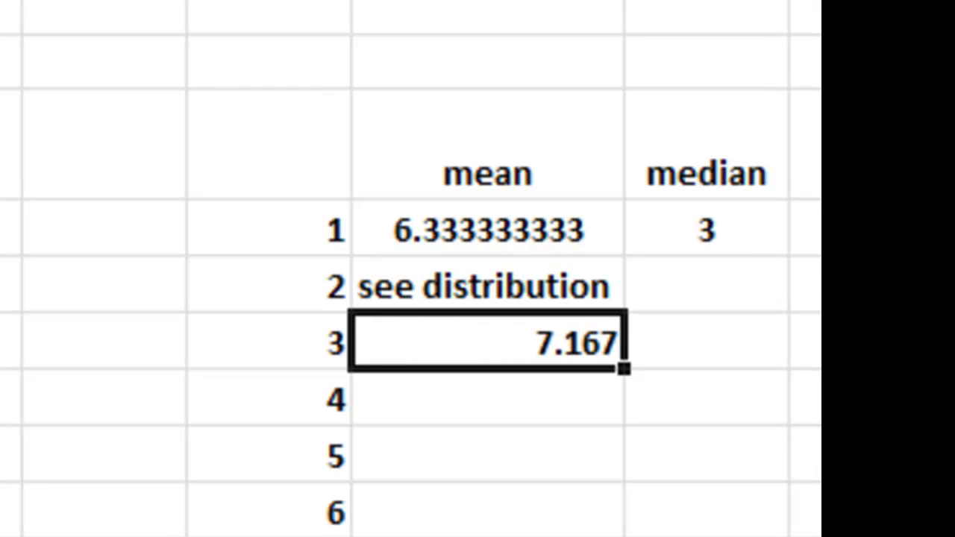
{"action": "key", "text": "alt+h"}
{"action": "key", "text": "9"}
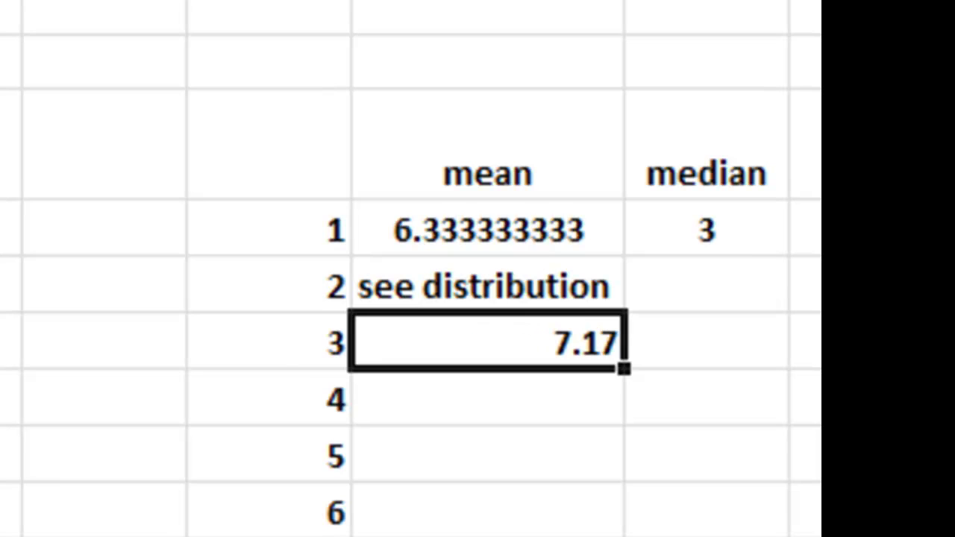
Reduce the raw-data mean in Q8 to two decimal places.
{"action": "left_click", "coordinate": [518, 234]}
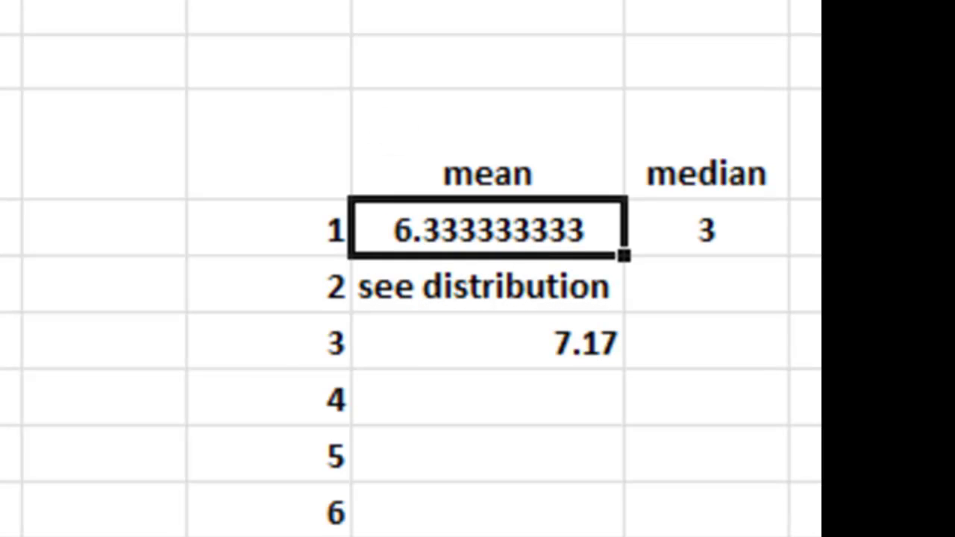
{"action": "key", "text": "alt+h"}
{"action": "key", "text": "9"}
{"action": "key", "text": "alt+h"}
{"action": "key", "text": "9"}
{"action": "key", "text": "alt+h"}
{"action": "key", "text": "9"}
{"action": "key", "text": "alt+h"}
{"action": "key", "text": "9"}
{"action": "key", "text": "alt+h"}
{"action": "key", "text": "9"}
{"action": "key", "text": "alt+h"}
{"action": "key", "text": "9"}
{"action": "key", "text": "alt+h"}
{"action": "key", "text": "9"}
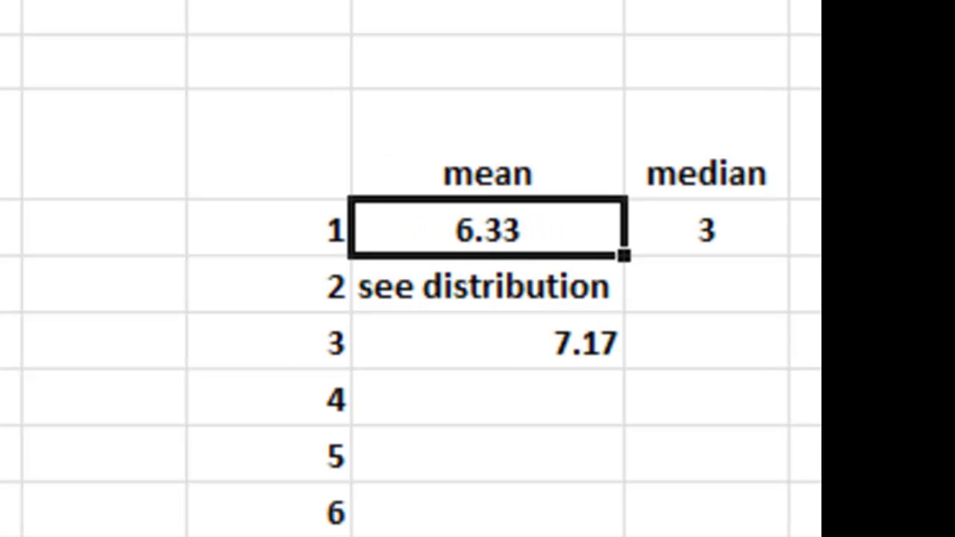
Center the answer cells Q8:Q13 horizontally.
{"action": "left_click", "coordinate": [511, 395]}
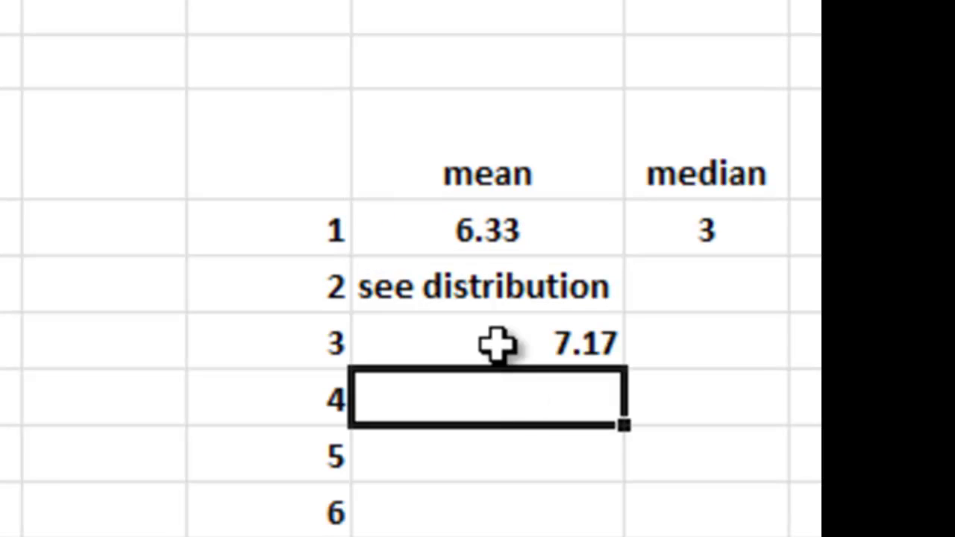
{"action": "left_click", "coordinate": [497, 346]}
{"action": "left_click_drag", "start_coordinate": [462, 237], "coordinate": [439, 536]}
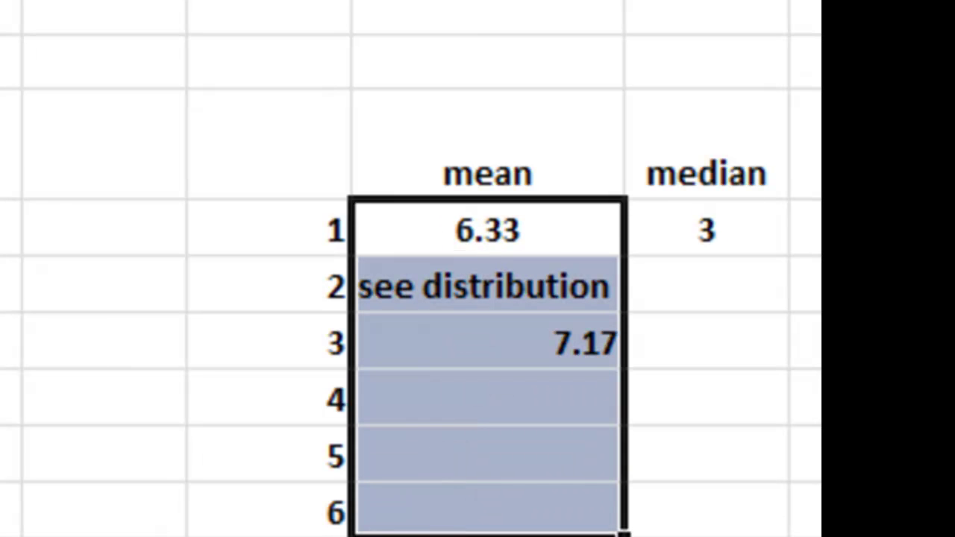
{"action": "key", "text": "alt+h"}
{"action": "key", "text": "a"}
{"action": "key", "text": "c"}
{"action": "left_click", "coordinate": [630, 397]}
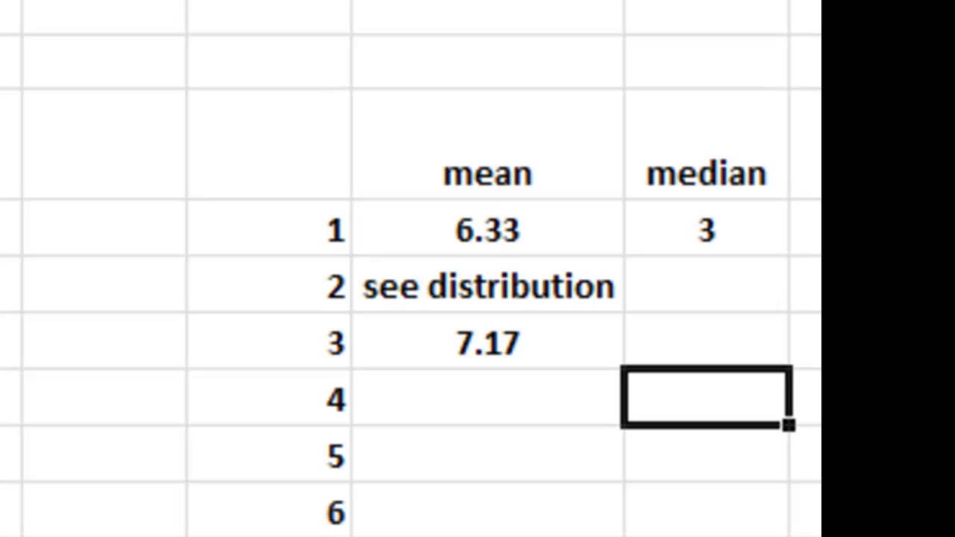
Divide the grouped mean by the raw-data mean in R11 with =Q10/Q8.
{"action": "left_click", "coordinate": [436, 393]}
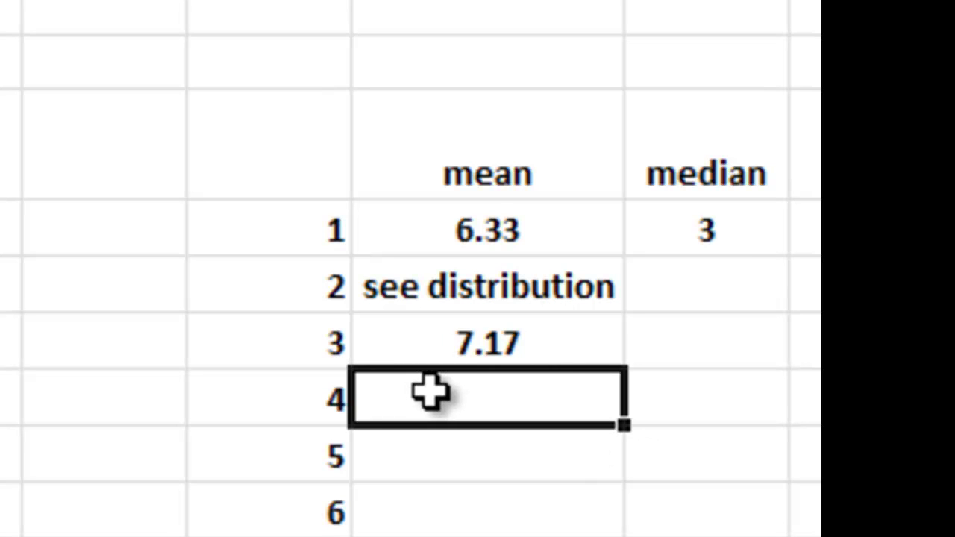
{"action": "key", "text": "Right"}
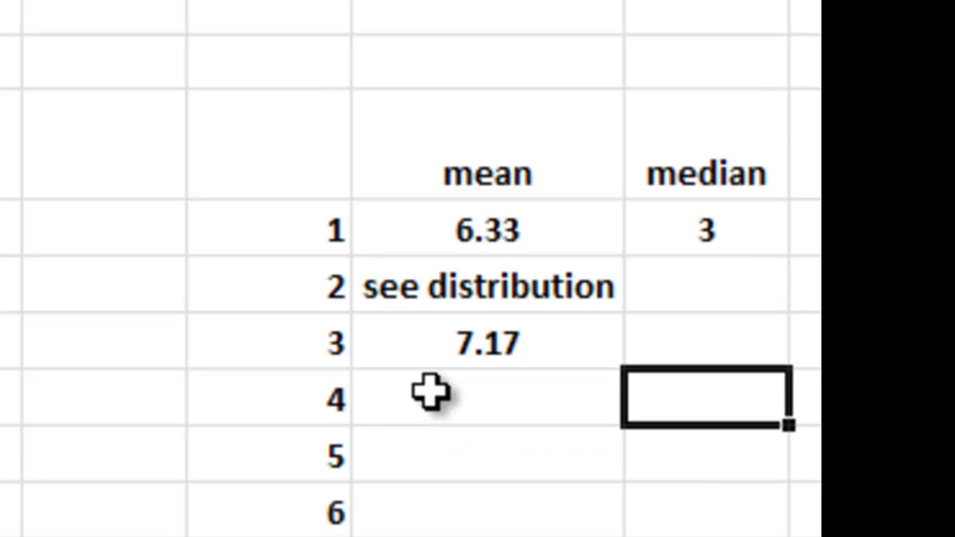
{"action": "type", "text": "="}
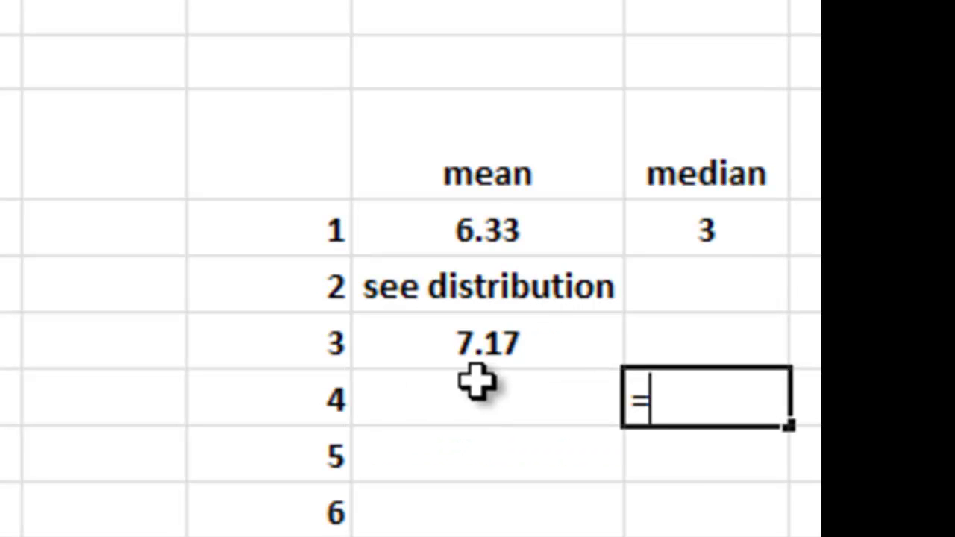
{"action": "left_click", "coordinate": [493, 342]}
{"action": "type", "text": "/"}
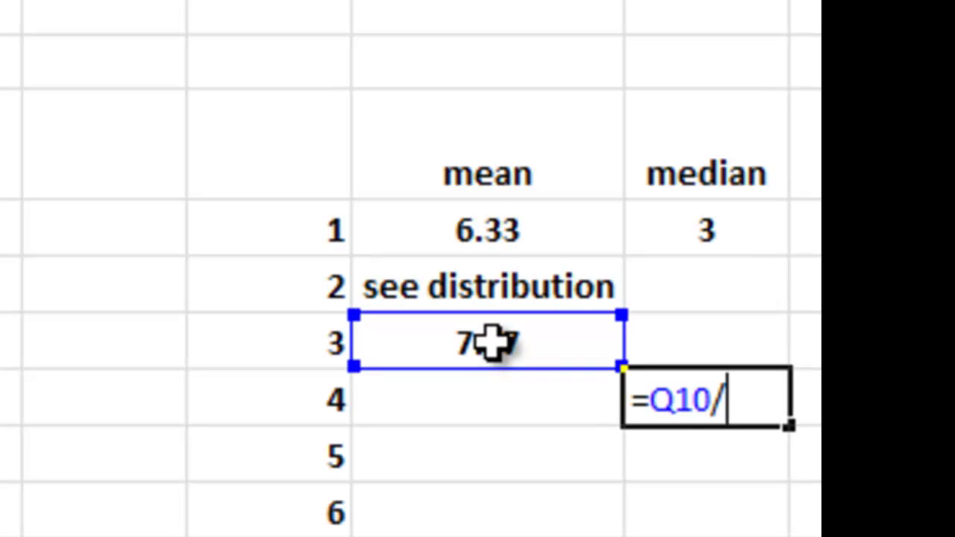
{"action": "left_click", "coordinate": [514, 232]}
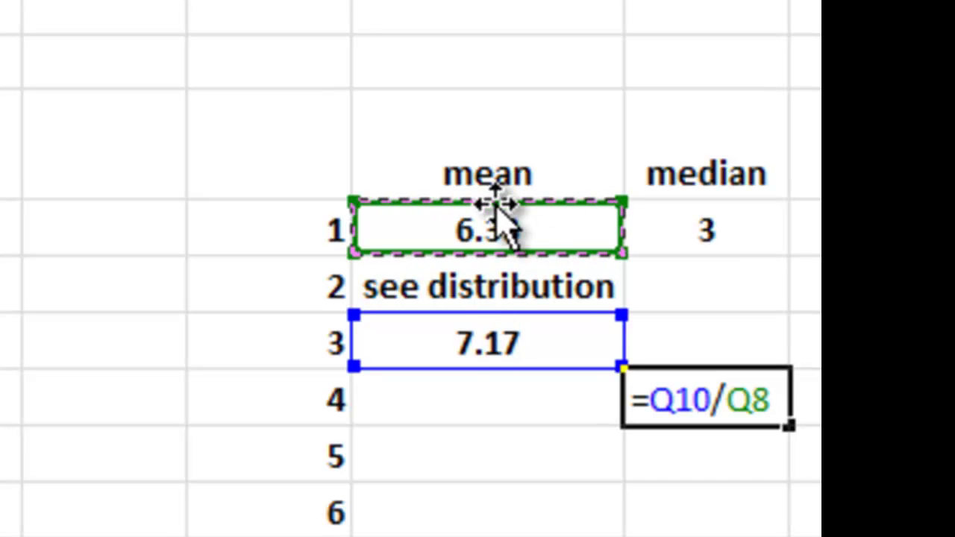
{"action": "key", "text": "Return"}
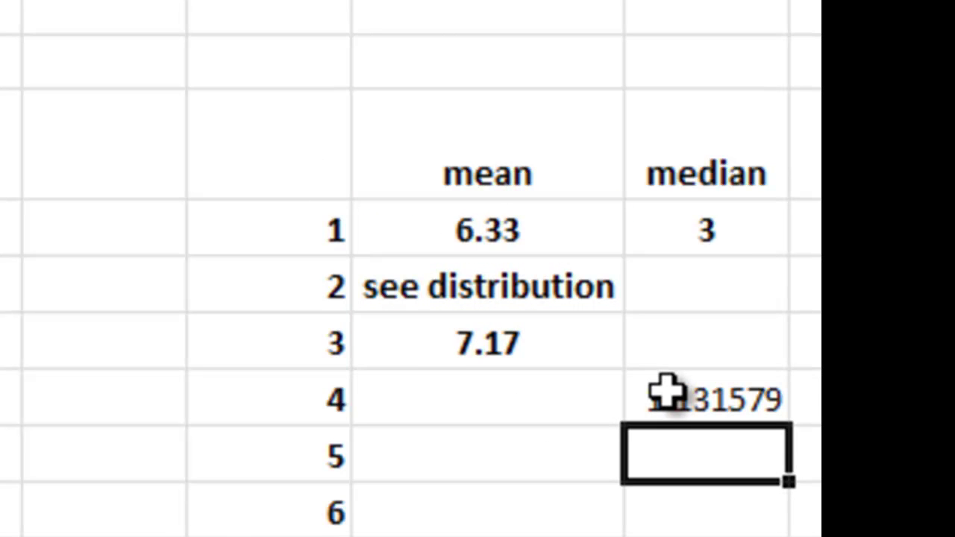
Enter 13% as the answer to question 4 in Q11.
{"action": "left_click", "coordinate": [403, 384]}
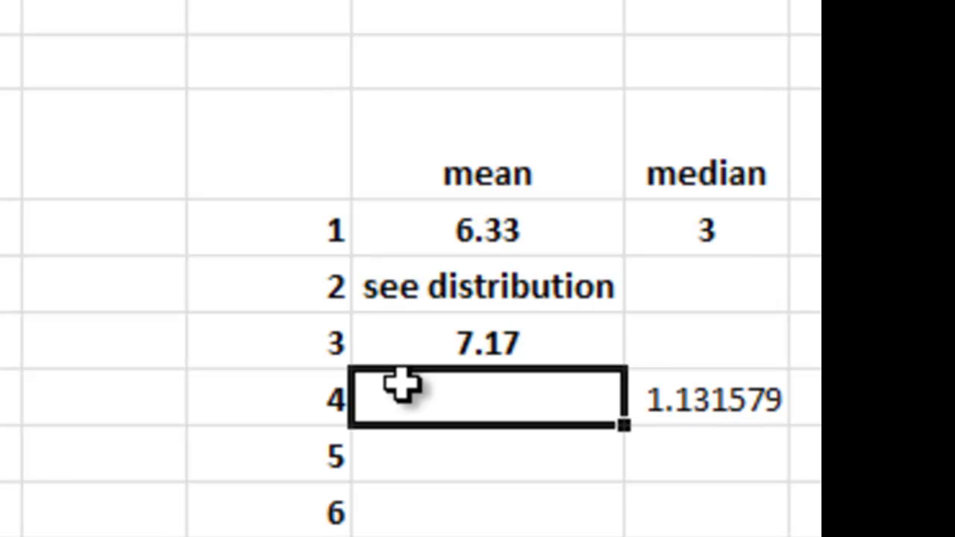
{"action": "type", "text": "13%"}
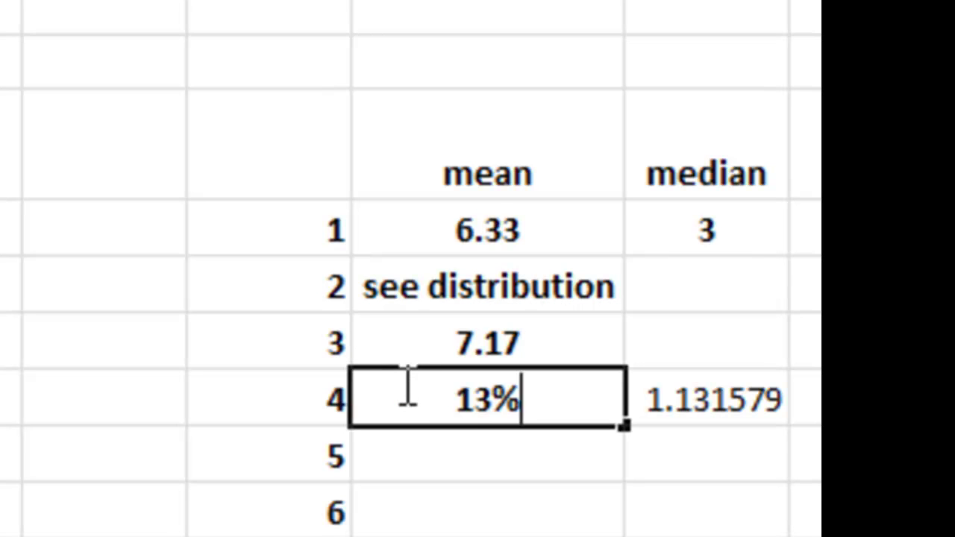
{"action": "key", "text": "Return"}
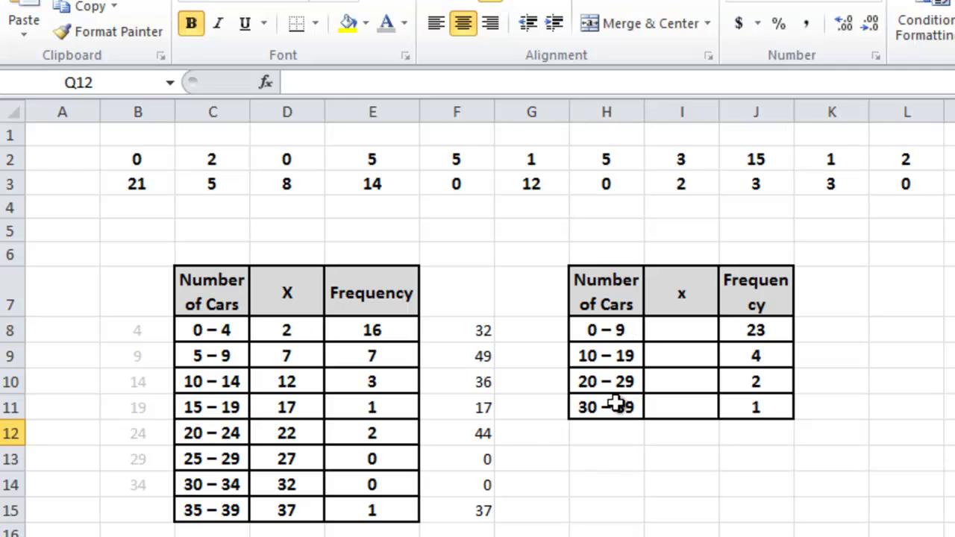
Enter the class midpoints 4.5, 14.5, 24.5 and 34.5 in I8:I11 of the four-class table.
{"action": "left_click", "coordinate": [671, 332]}
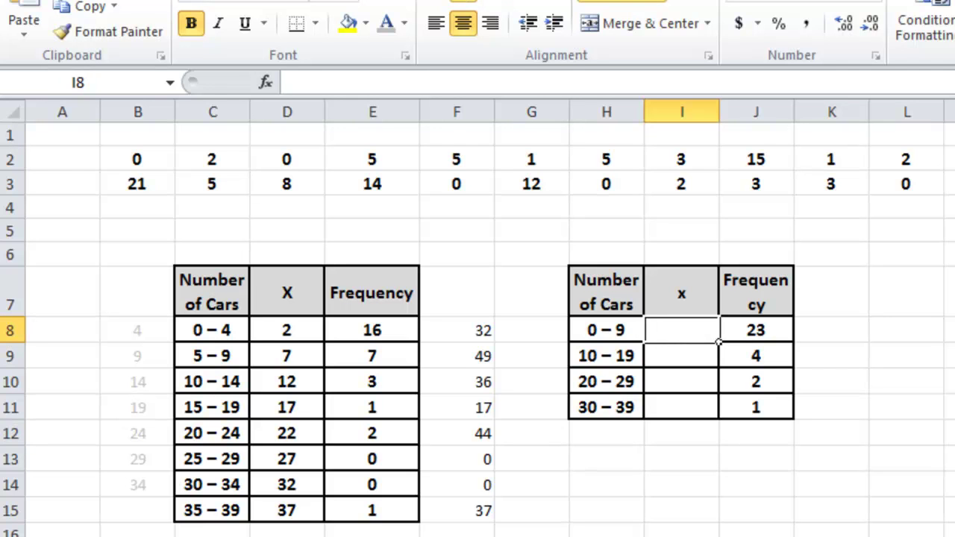
{"action": "type", "text": "4.5"}
{"action": "key", "text": "Return"}
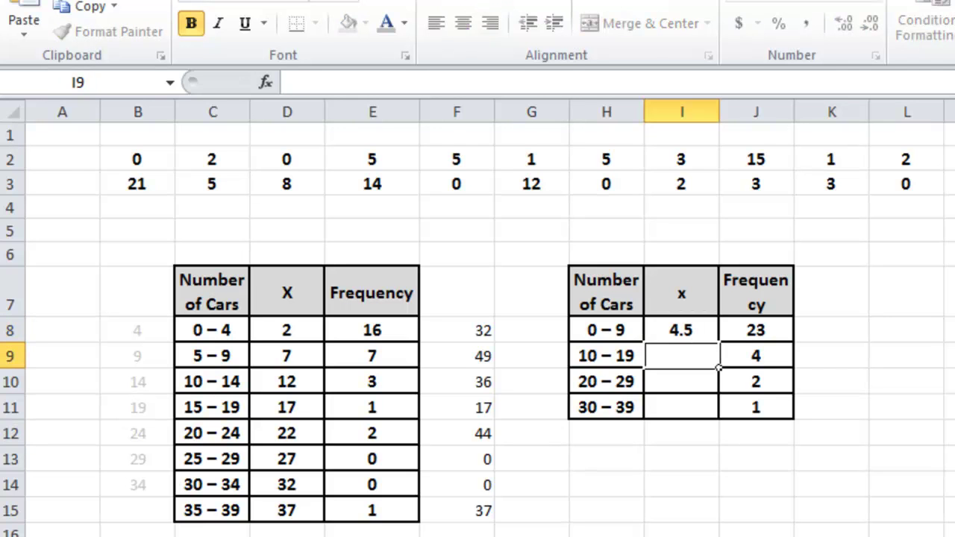
{"action": "type", "text": "14.5"}
{"action": "key", "text": "Return"}
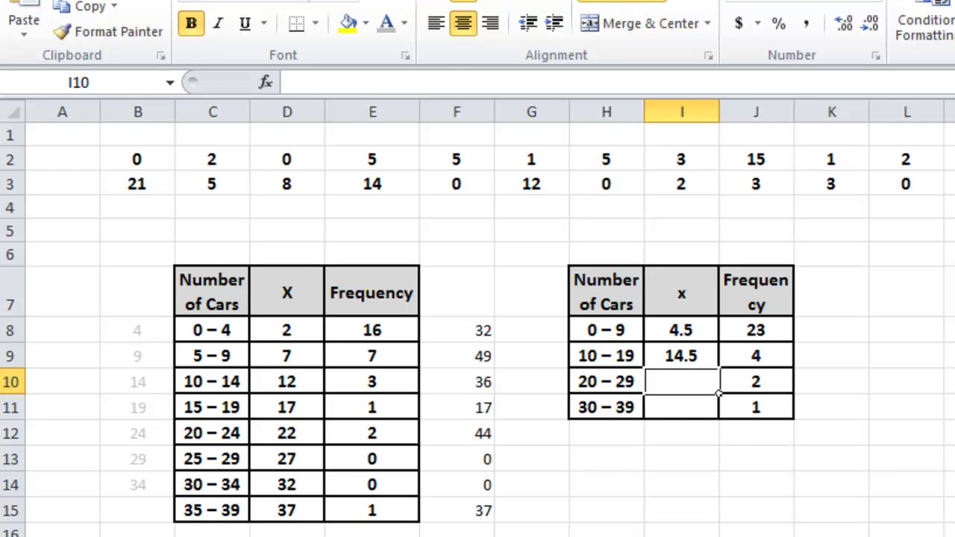
{"action": "type", "text": "24.5"}
{"action": "key", "text": "Return"}
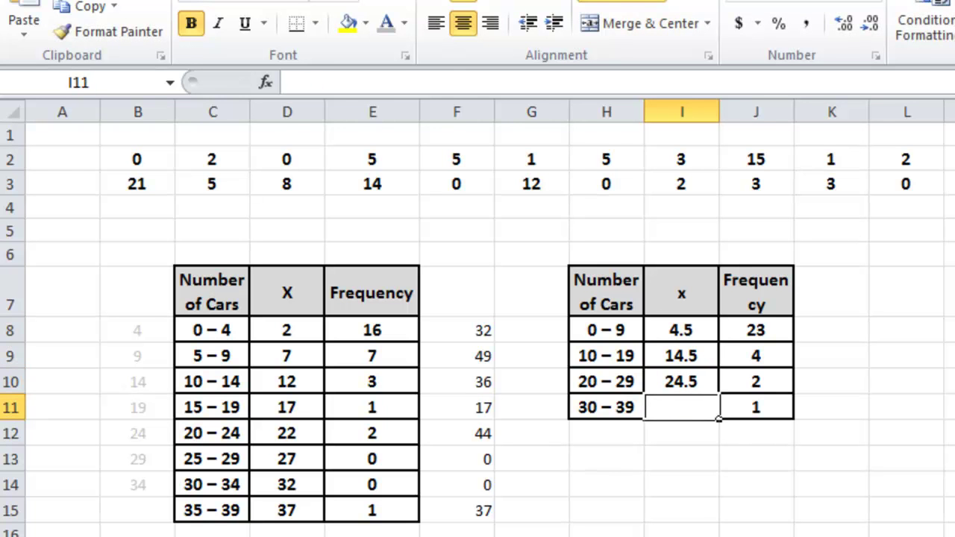
{"action": "type", "text": "34.5"}
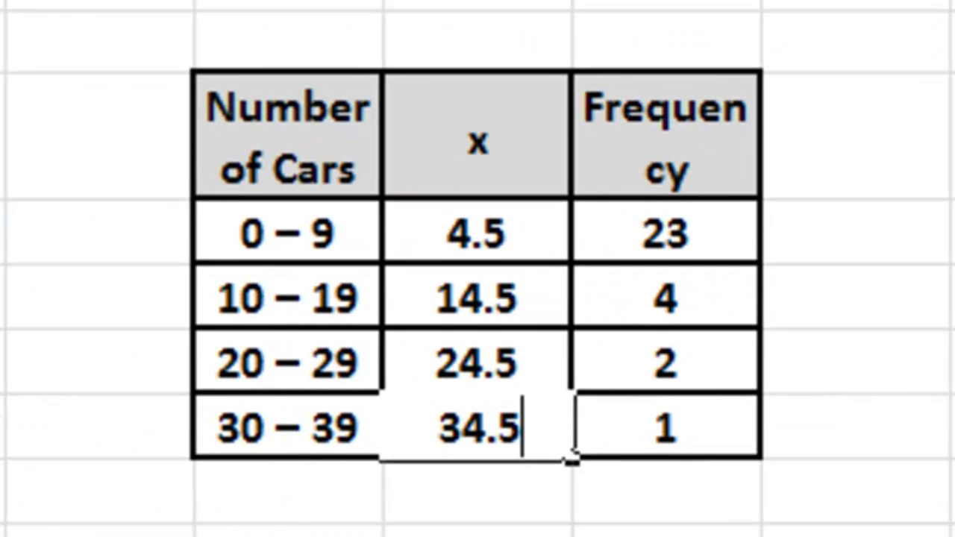
{"action": "key", "text": "Return"}
Multiply frequency by midpoint in K8 with =J8*I8 and copy the formula down to K11.
{"action": "left_click", "coordinate": [924, 242]}
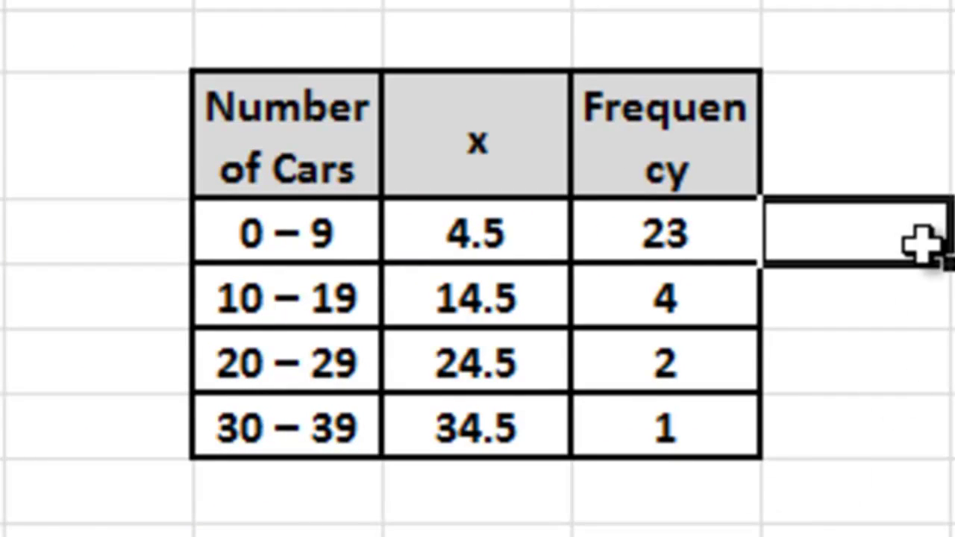
{"action": "type", "text": "="}
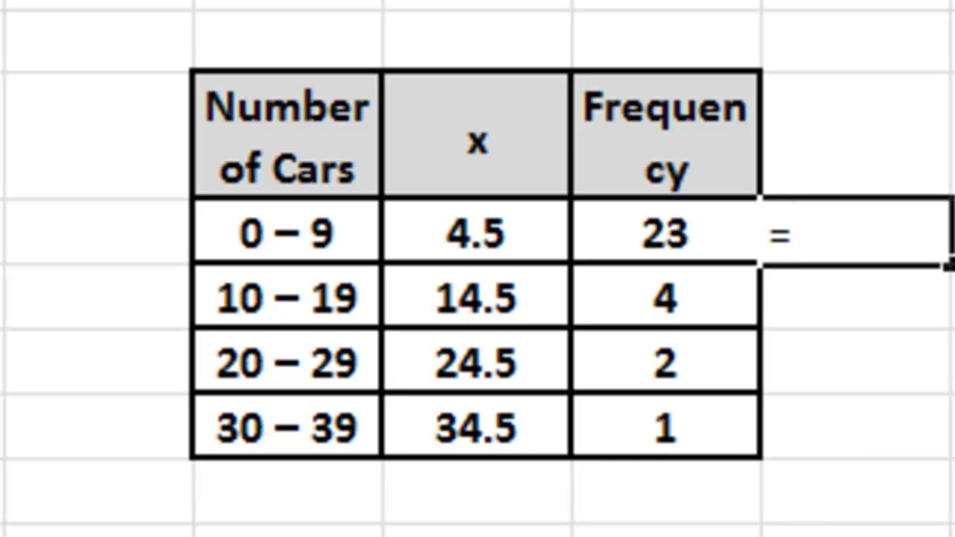
{"action": "left_click", "coordinate": [681, 237]}
{"action": "type", "text": "*"}
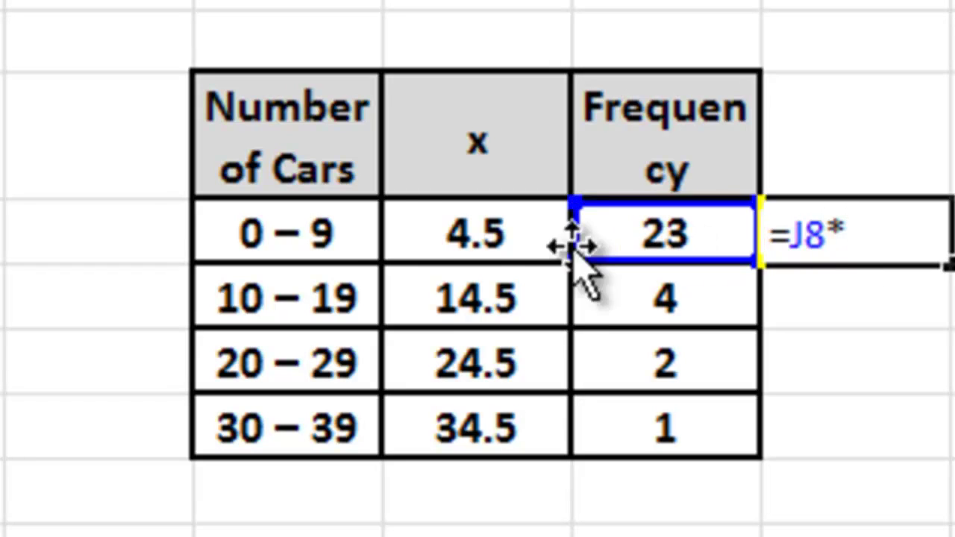
{"action": "left_click", "coordinate": [459, 236]}
{"action": "key", "text": "Return"}
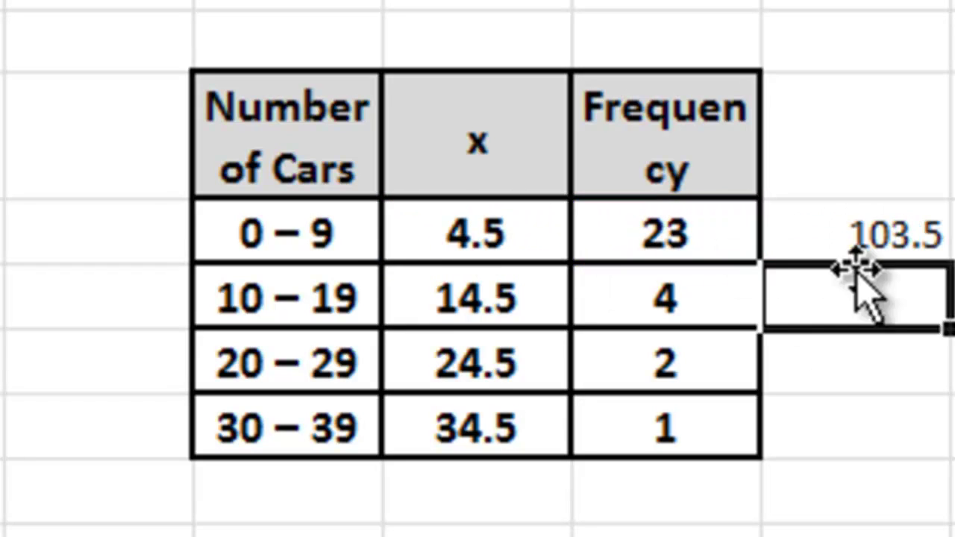
{"action": "left_click", "coordinate": [880, 240]}
{"action": "left_click_drag", "start_coordinate": [946, 263], "coordinate": [878, 452]}
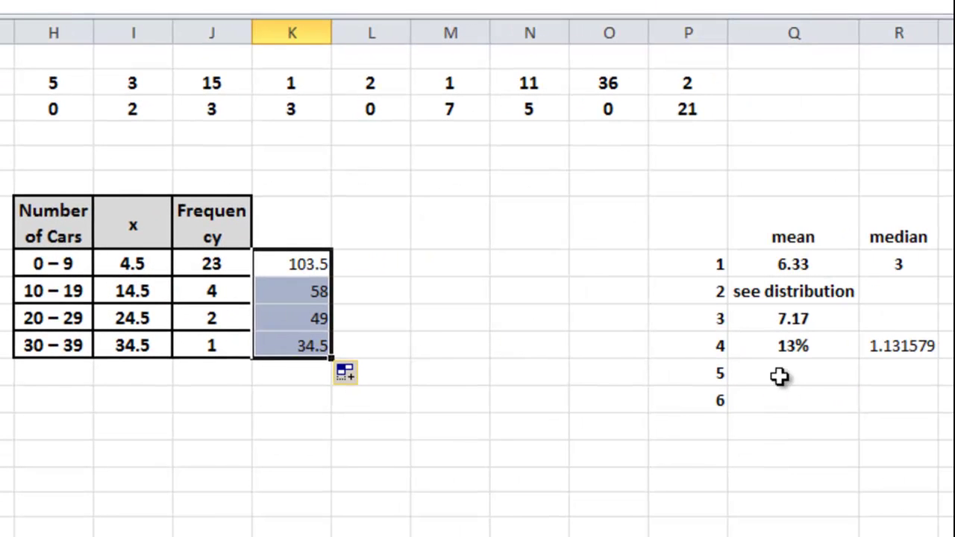
Calculate the four-class grouped mean as the answer to question 5 in Q12 with =sum(K8:K11)/sum(J8:J11).
{"action": "left_click", "coordinate": [852, 382]}
{"action": "type", "text": "=sum("}
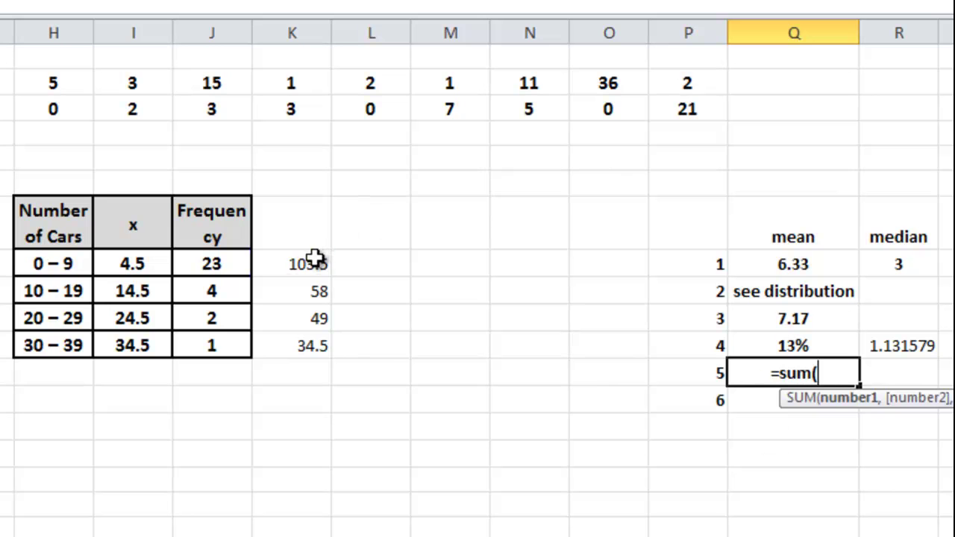
{"action": "left_click_drag", "start_coordinate": [315, 257], "coordinate": [300, 340]}
{"action": "type", "text": ")/"}
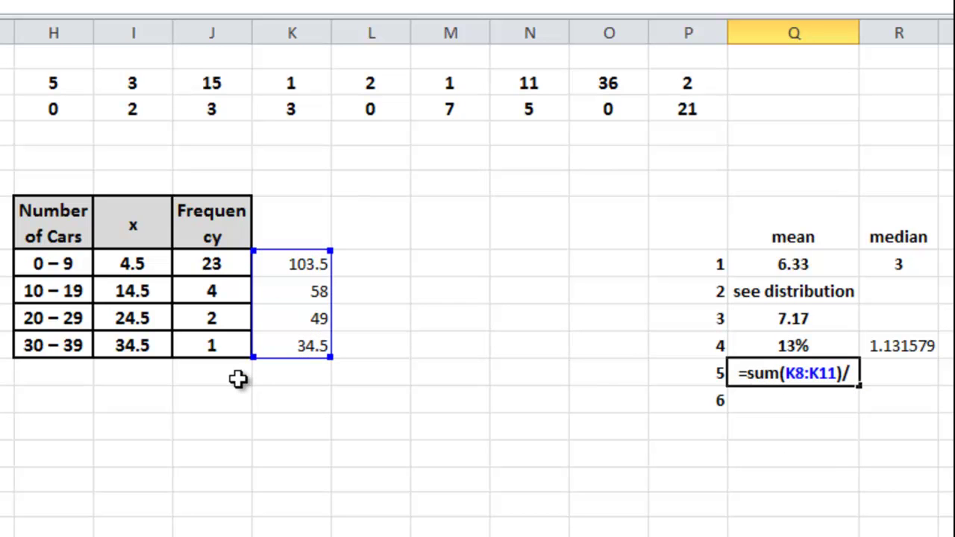
{"action": "type", "text": "sum("}
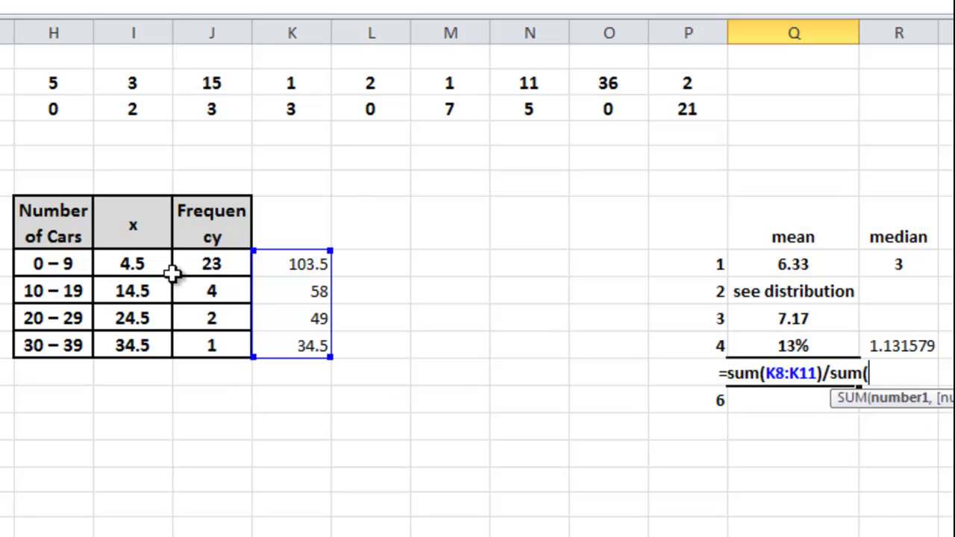
{"action": "left_click_drag", "start_coordinate": [231, 259], "coordinate": [224, 332]}
{"action": "type", "text": ")"}
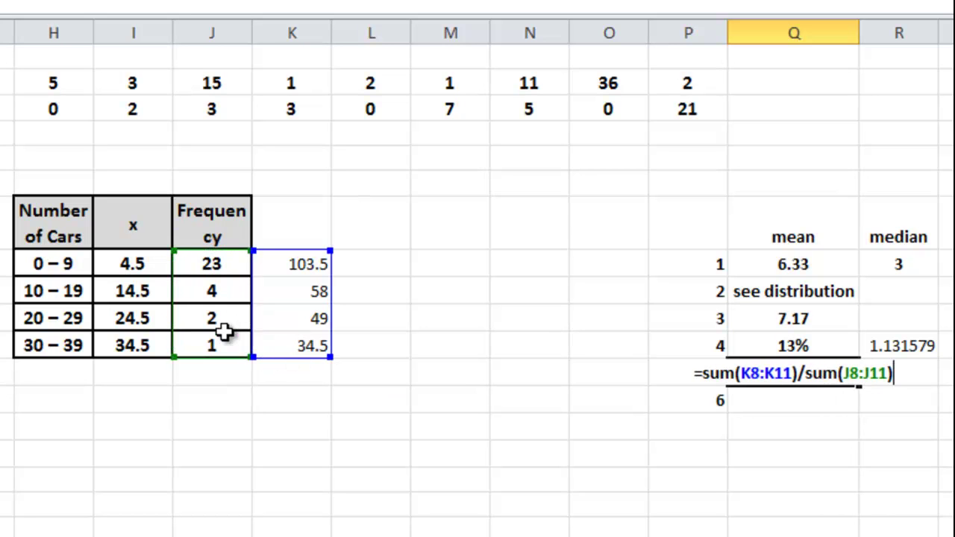
{"action": "key", "text": "Return"}
Reduce the question 5 mean in Q12 to two decimal places.
{"action": "left_click", "coordinate": [765, 376]}
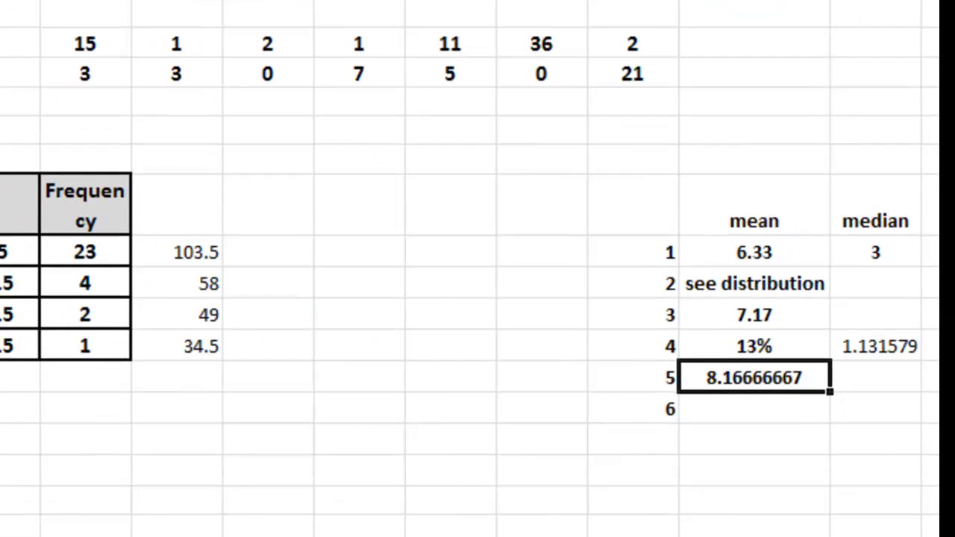
{"action": "key", "text": "alt+h"}
{"action": "key", "text": "9"}
{"action": "key", "text": "alt+h"}
{"action": "key", "text": "9"}
{"action": "key", "text": "alt+h"}
{"action": "key", "text": "9"}
{"action": "key", "text": "alt+h"}
{"action": "key", "text": "9"}
{"action": "key", "text": "alt+h"}
{"action": "key", "text": "9"}
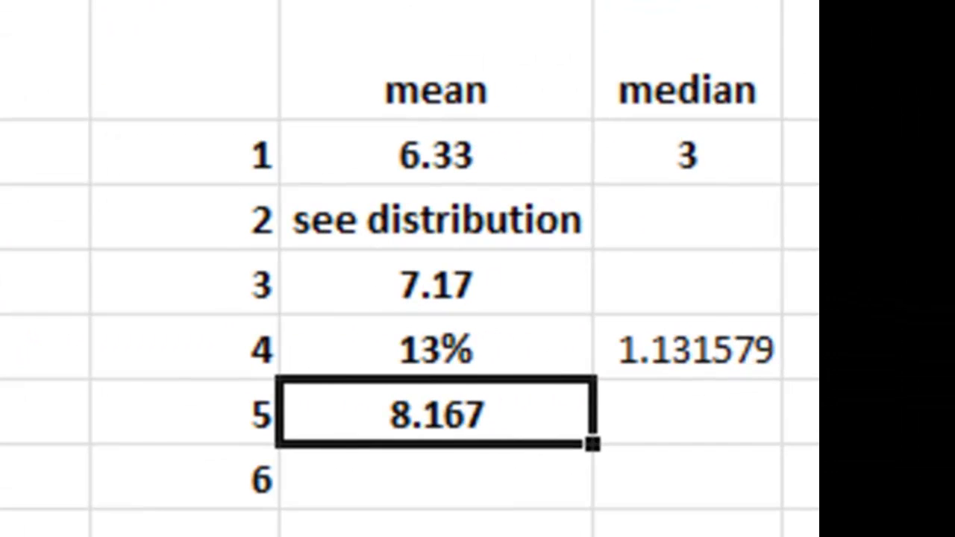
{"action": "key", "text": "alt+h"}
{"action": "key", "text": "9"}
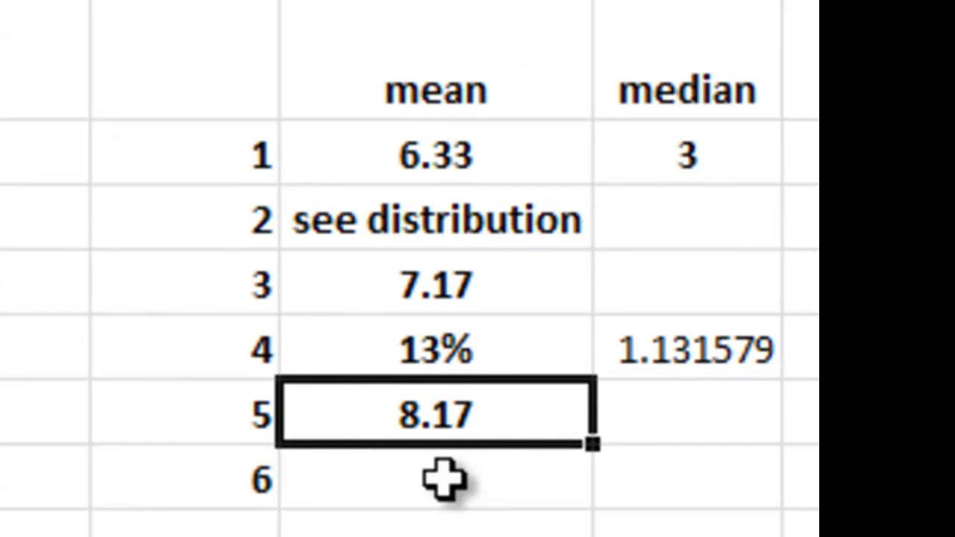
Divide the four-class grouped mean by the raw-data mean in R13 with =Q12/Q8.
{"action": "left_click", "coordinate": [436, 496]}
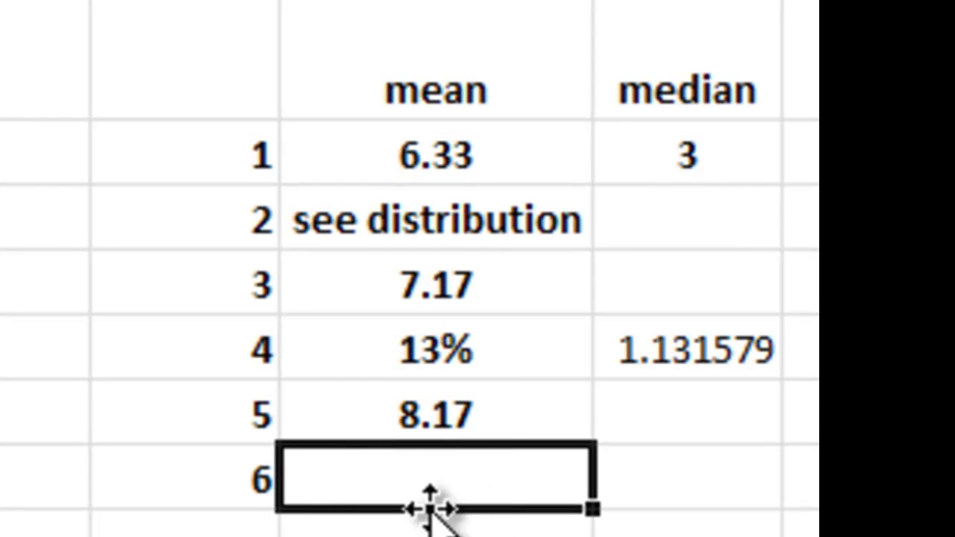
{"action": "left_click", "coordinate": [674, 470]}
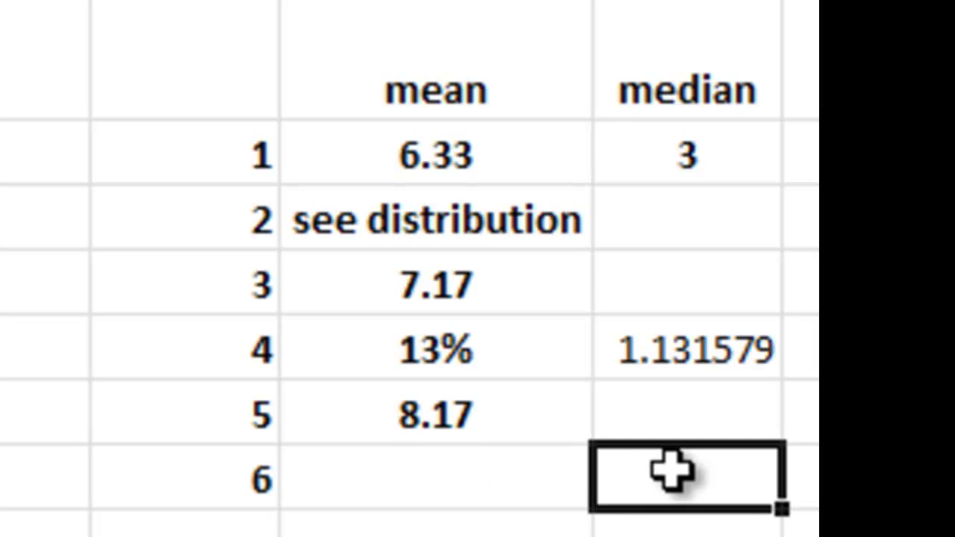
{"action": "type", "text": "="}
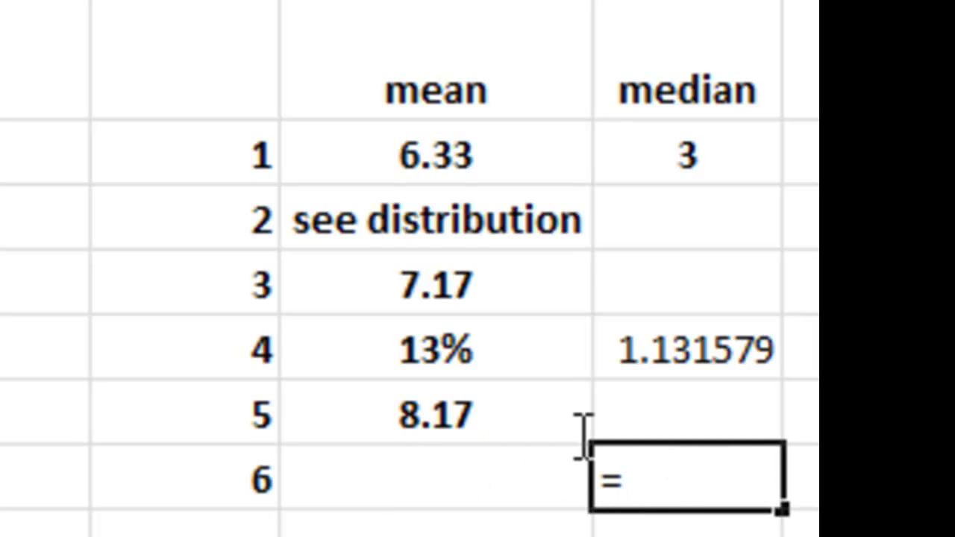
{"action": "left_click", "coordinate": [463, 399]}
{"action": "type", "text": "/"}
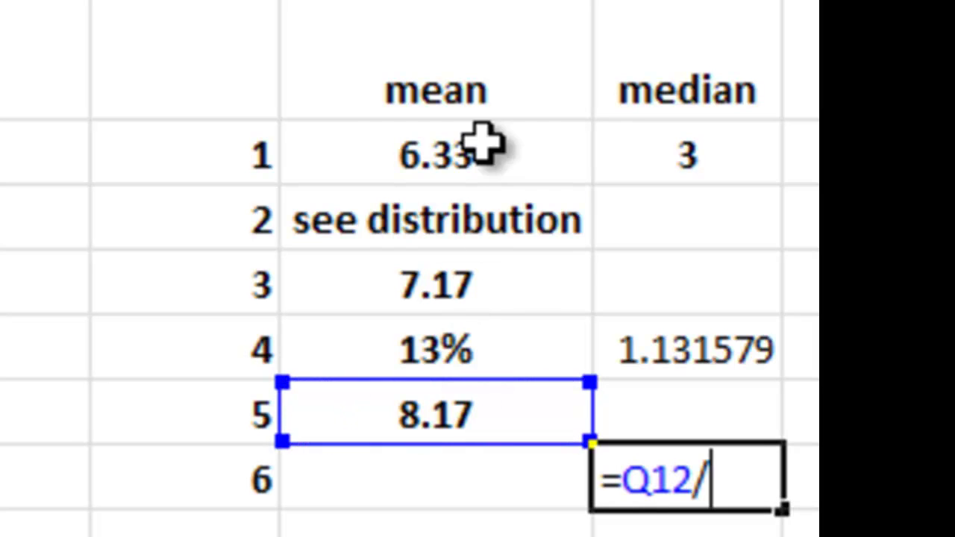
{"action": "left_click", "coordinate": [485, 145]}
{"action": "key", "text": "Return"}
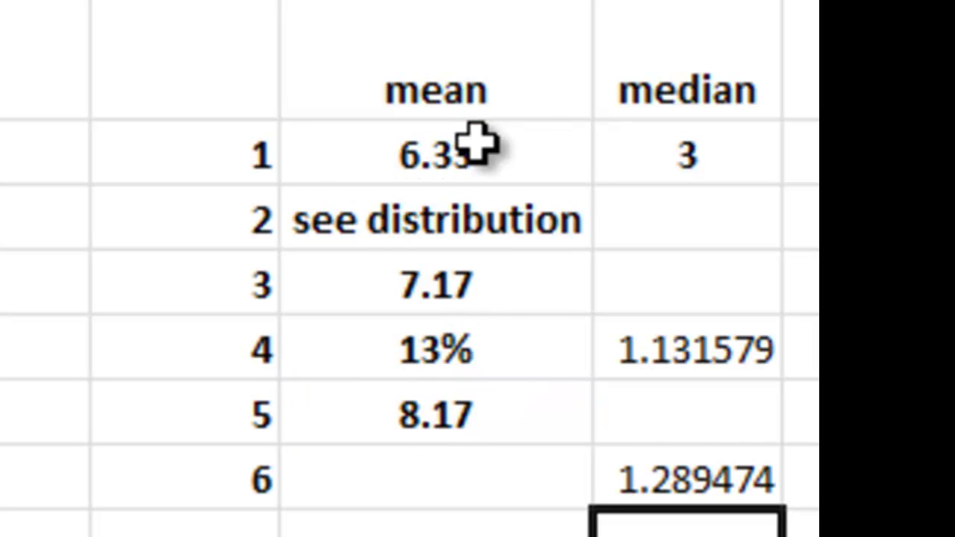
Enter 29% as the answer to question 6 in Q13.
{"action": "left_click", "coordinate": [430, 472]}
{"action": "type", "text": "29%"}
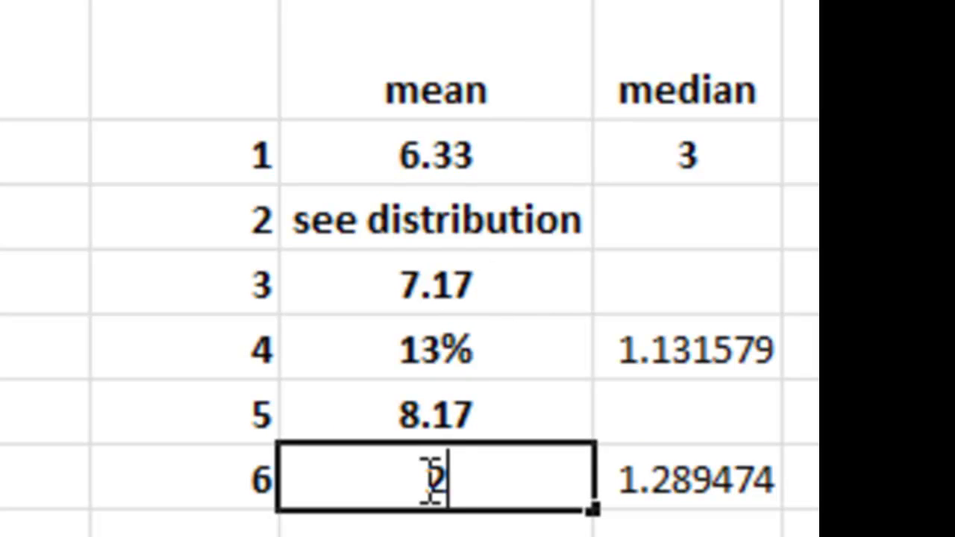
{"action": "key", "text": "Return"}
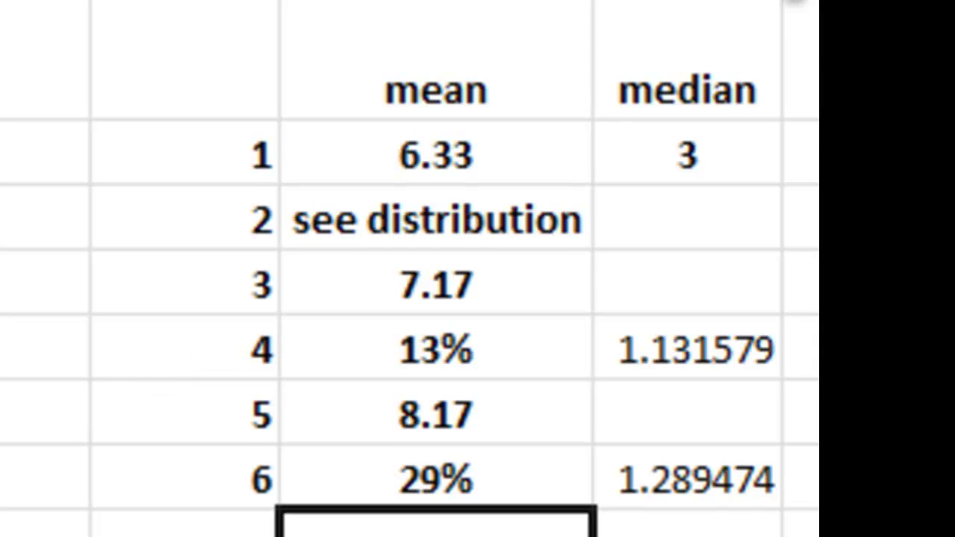
Copy the answer block with its mean, median and mode headings and rows 1 to 6, and paste it in a new location.
{"action": "left_click_drag", "start_coordinate": [230, 70], "coordinate": [798, 481]}
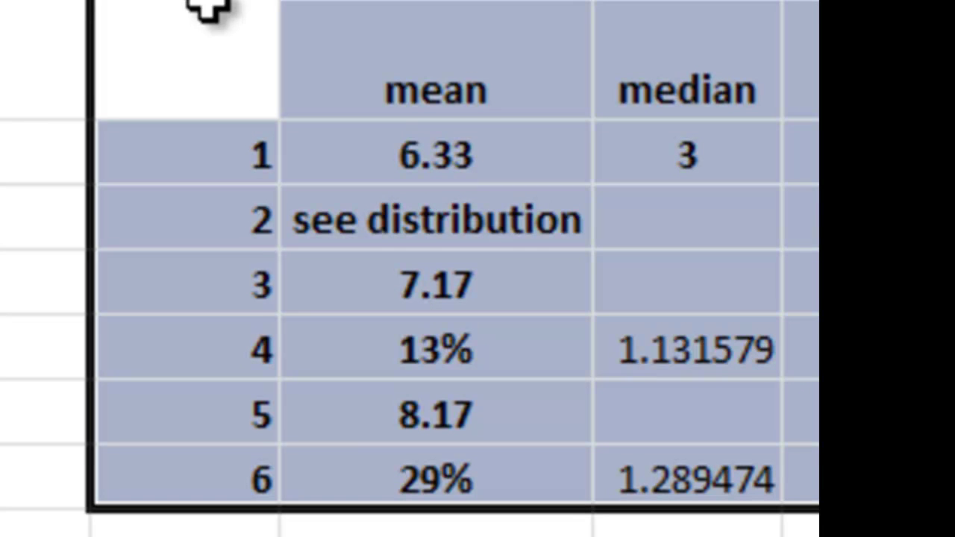
{"action": "key", "text": "ctrl+c"}
{"action": "mouse_move", "coordinate": [782, 183]}
{"action": "left_mouse_down"}
{"action": "mouse_move", "coordinate": [590, 247]}
{"action": "mouse_move", "coordinate": [280, 249]}
{"action": "left_mouse_up"}
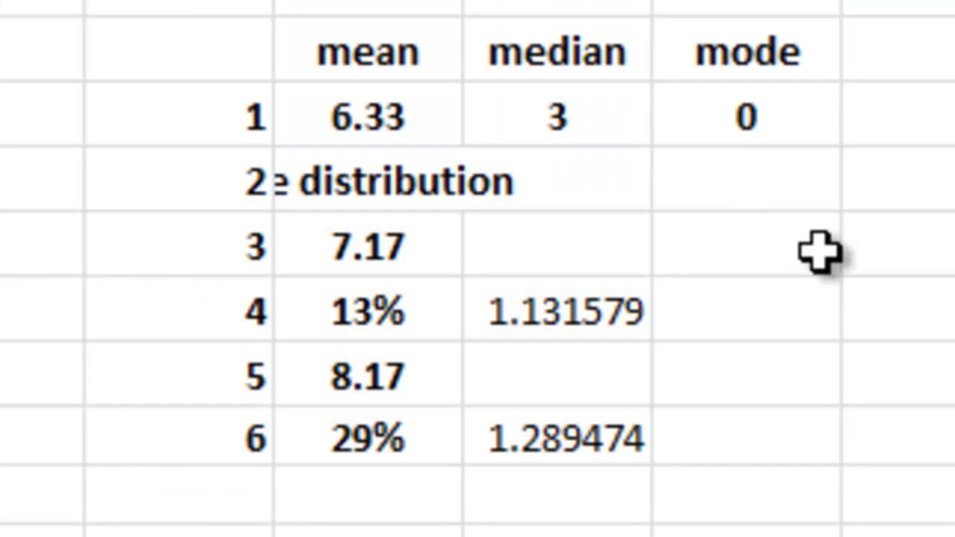
{"action": "left_click", "coordinate": [709, 108]}
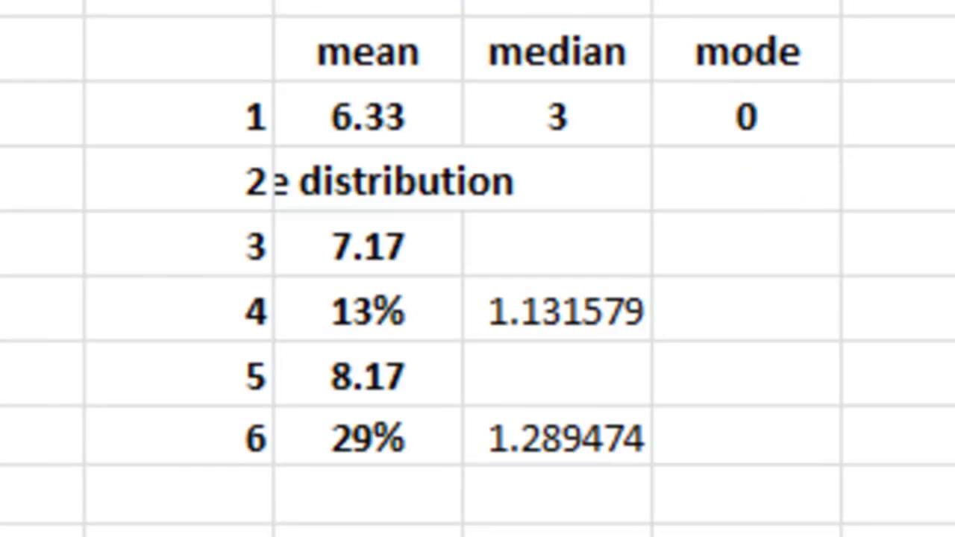